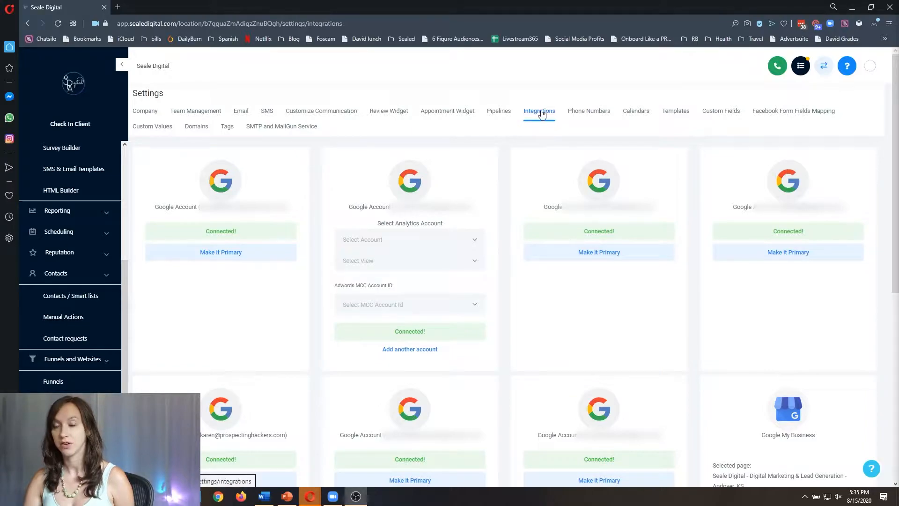
Delete the existing Facebook account connection from the location's Integrations page.
scroll(422, 216, down, 7)
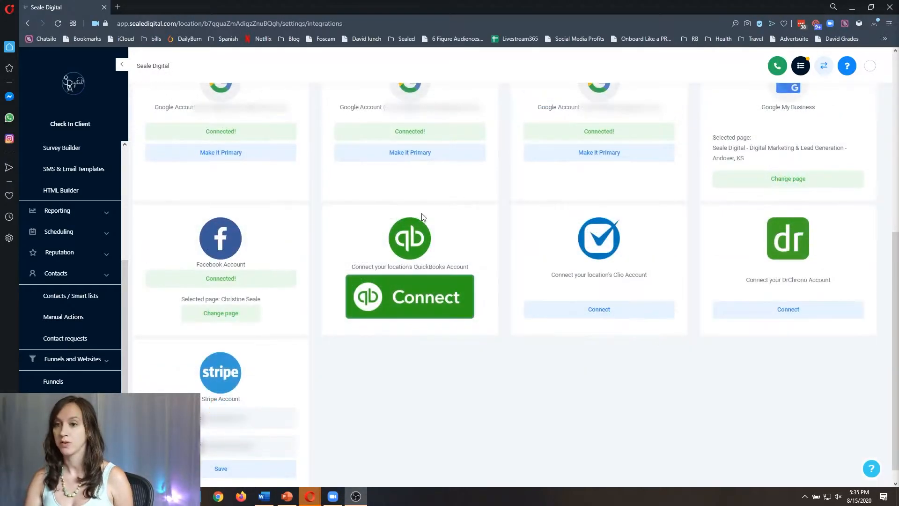
click(220, 280)
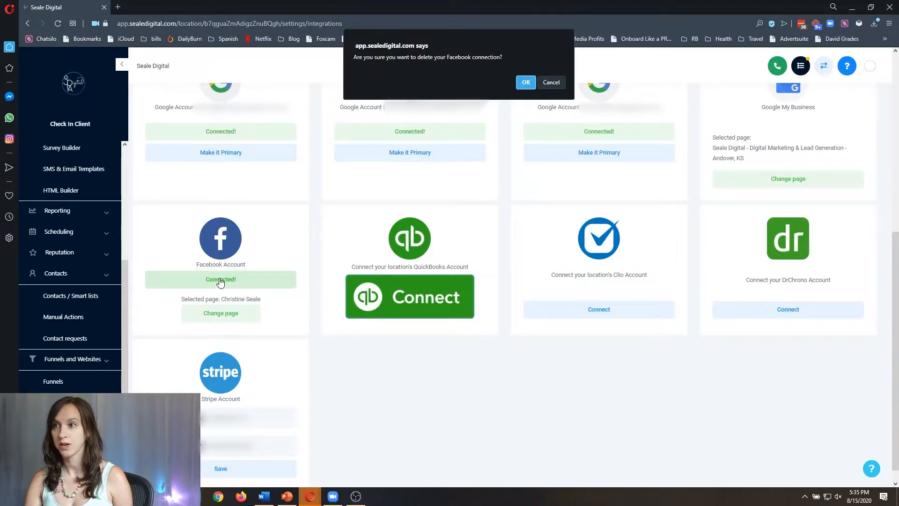
click(530, 86)
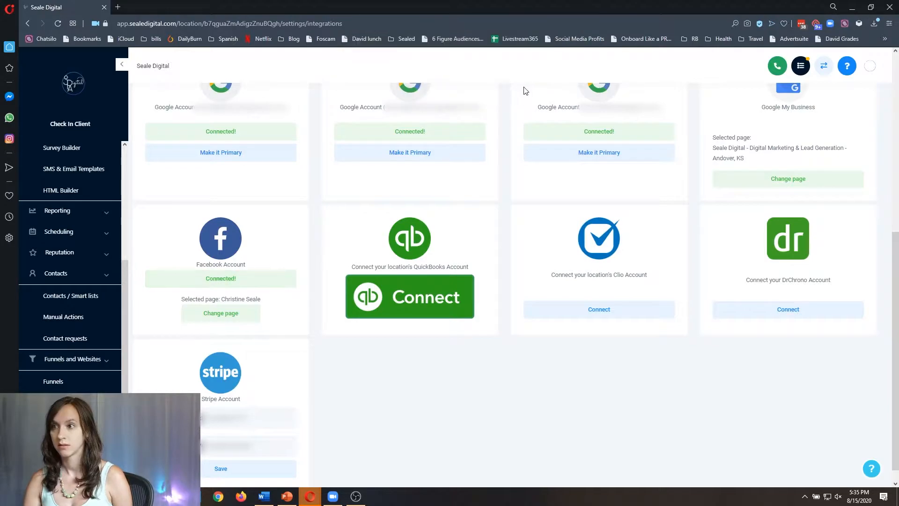
Reconnect Facebook through Edit Settings, granting HighLevel the page and ad permissions.
click(214, 308)
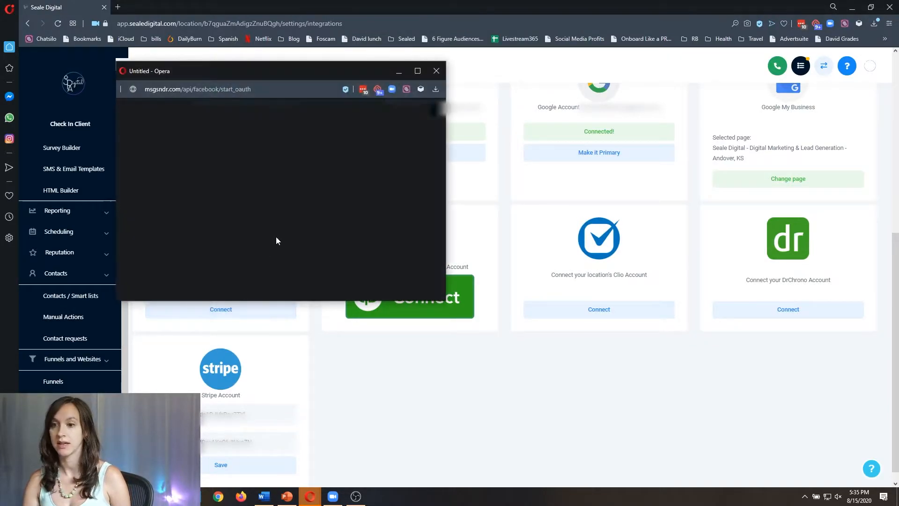
click(260, 221)
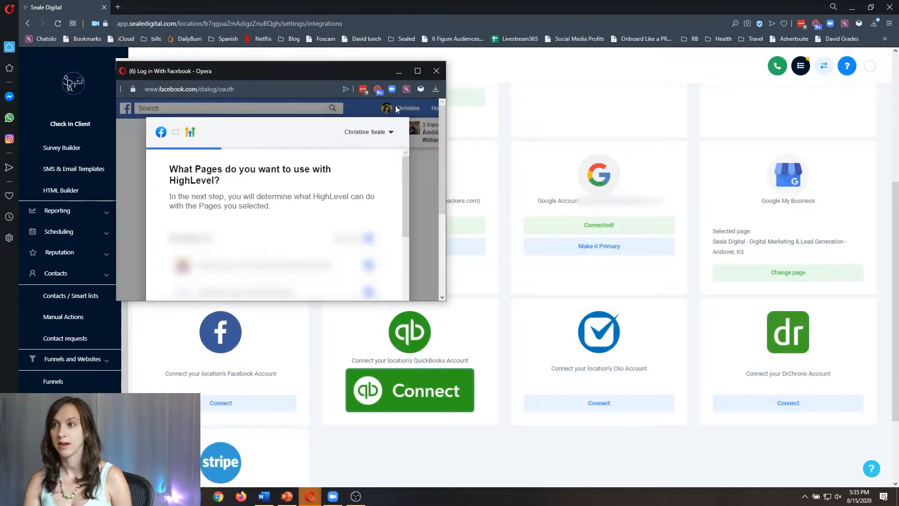
click(417, 70)
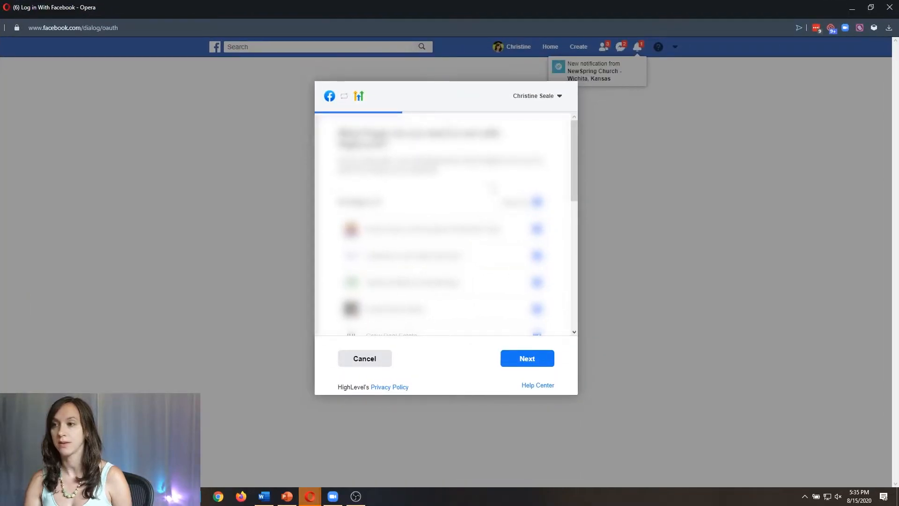
scroll(497, 213, down, 5)
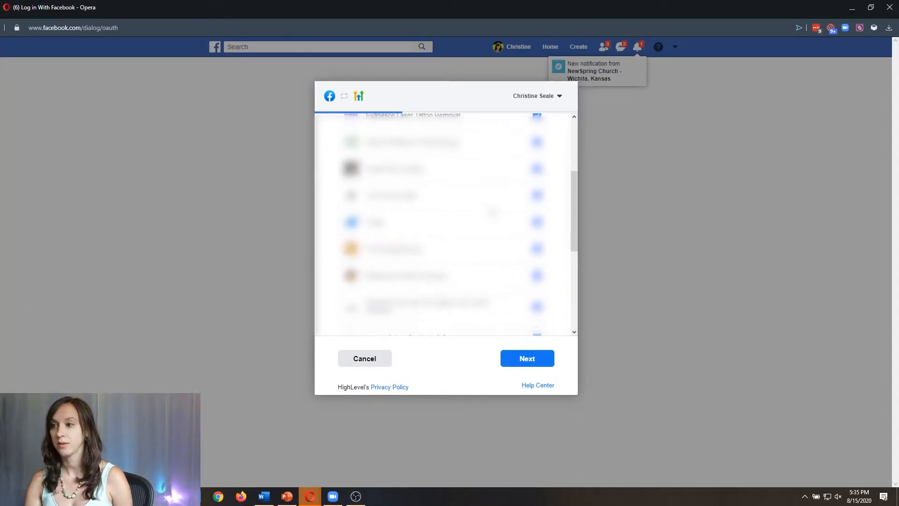
scroll(497, 213, up, 4)
scroll(498, 213, up, 1)
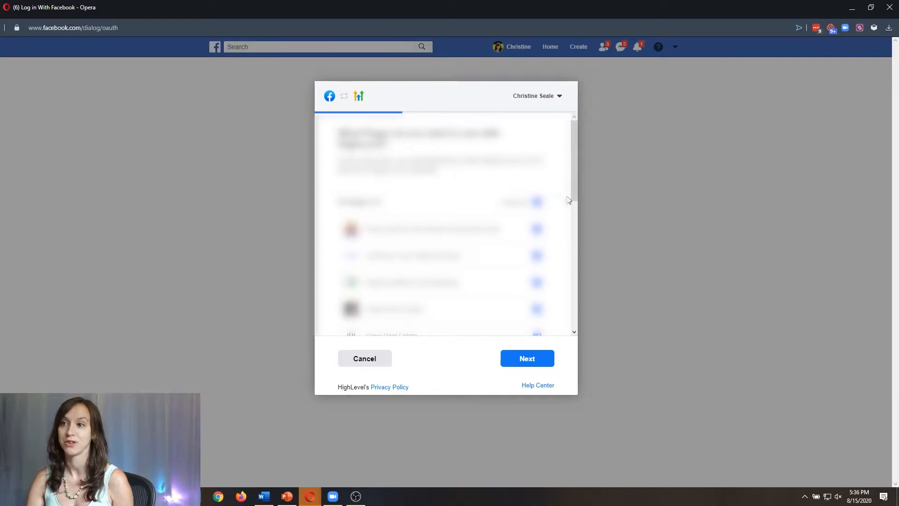
click(533, 360)
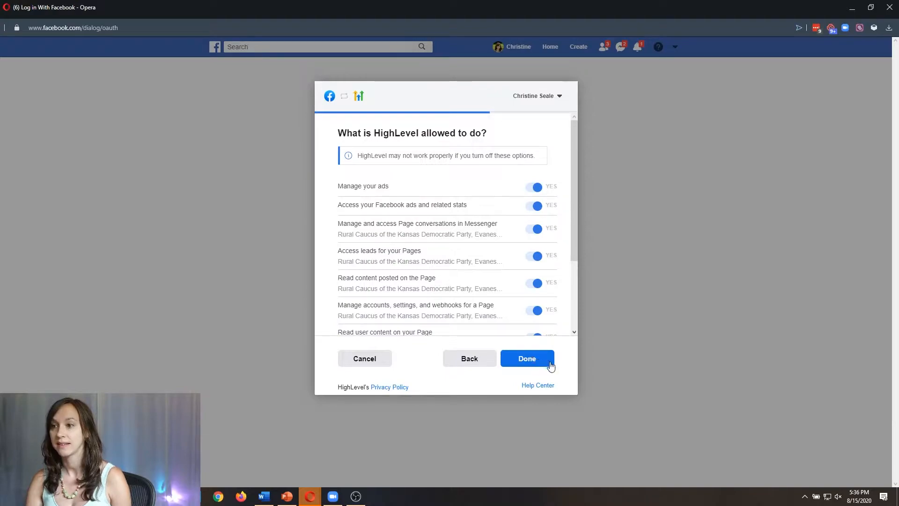
click(542, 365)
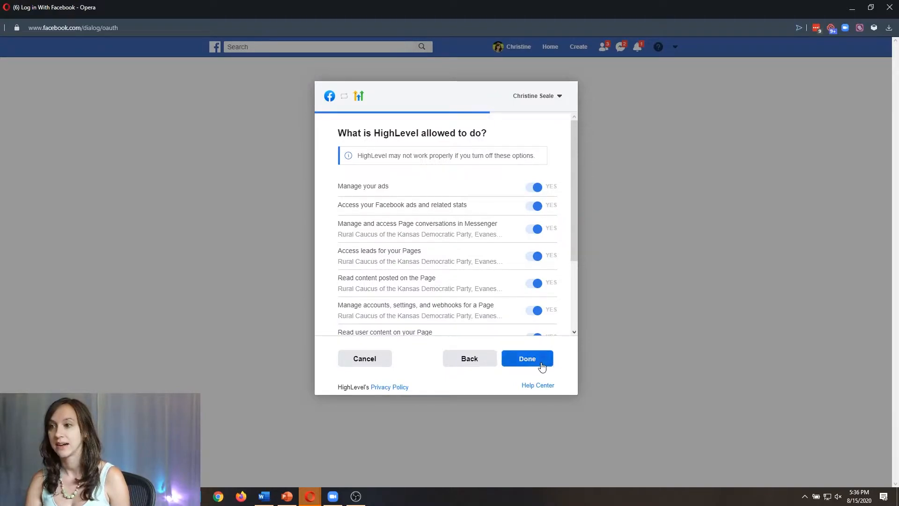
click(473, 222)
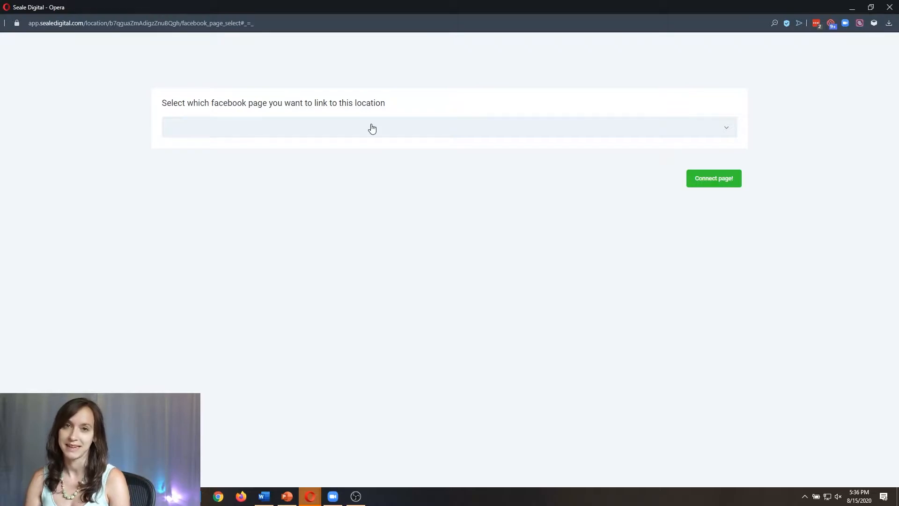
Select the first Facebook page in the dropdown and connect it to this location.
click(372, 128)
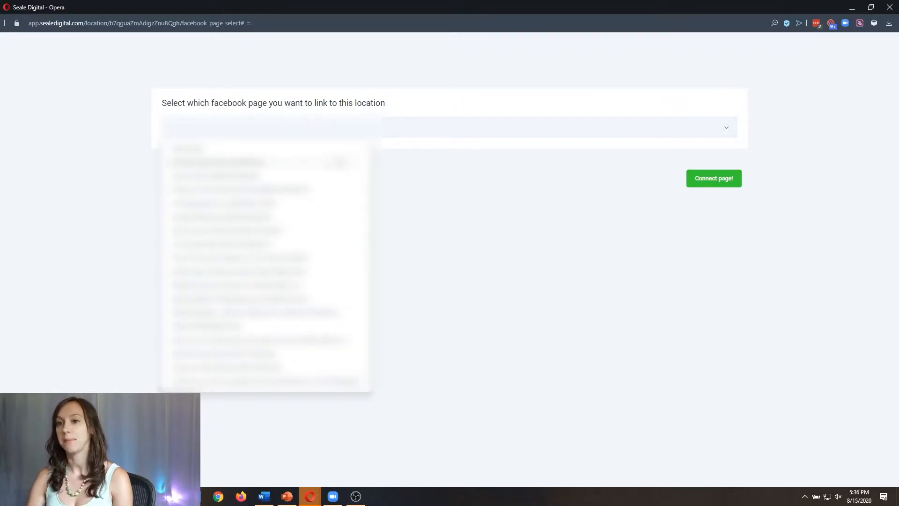
click(253, 162)
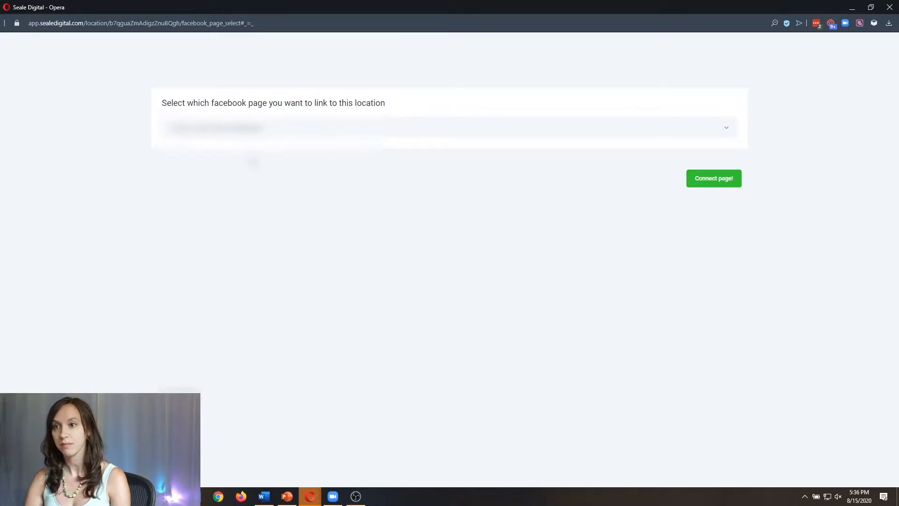
click(715, 178)
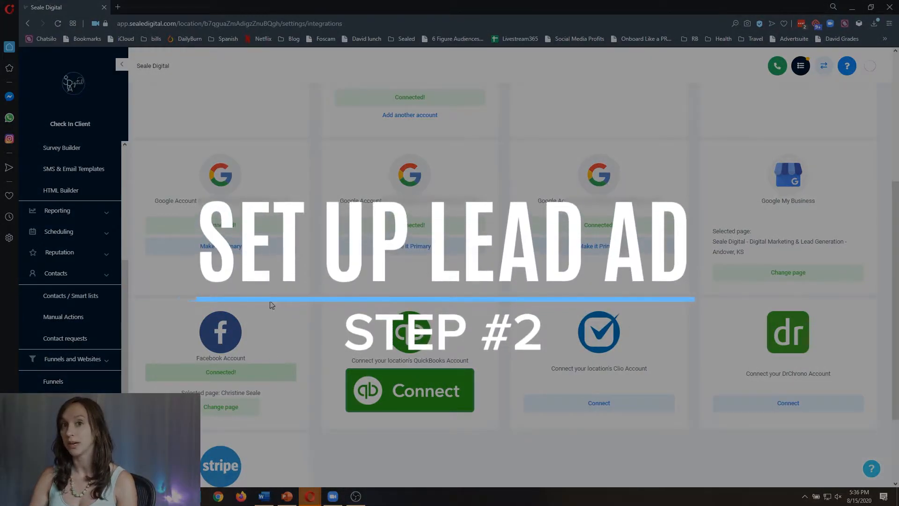
Go to business.facebook.com in a new tab and open the SealeDigital business.
click(118, 6)
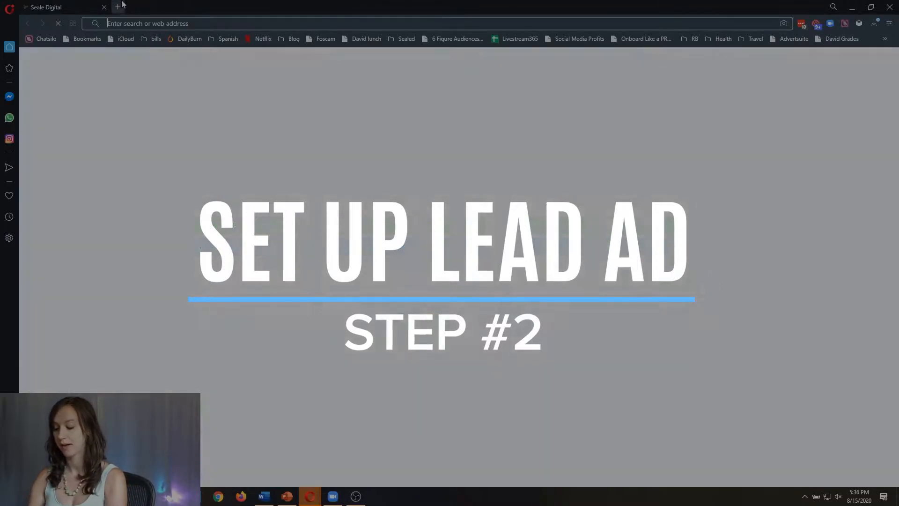
text(business.facebook.com)
key(Return)
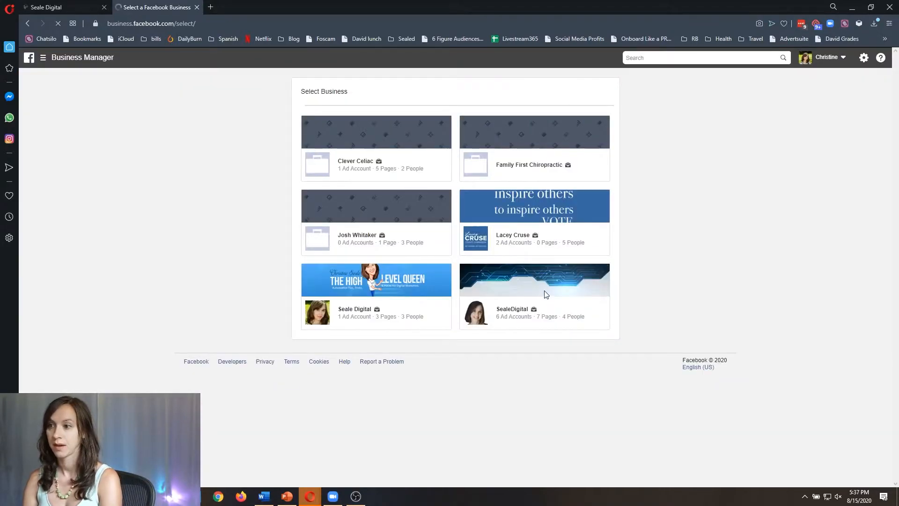
click(534, 304)
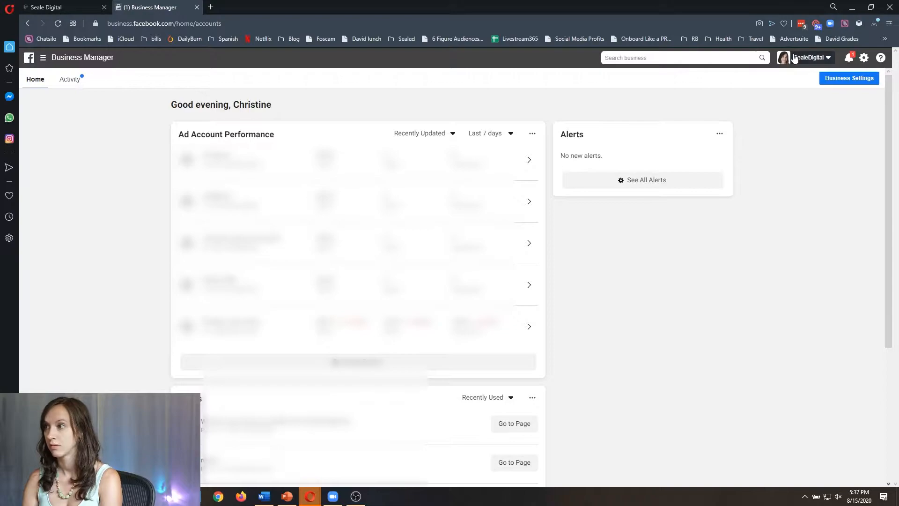
Switch to Ads Manager and open the first ad account's campaigns list.
click(807, 58)
scroll(759, 234, down, 1)
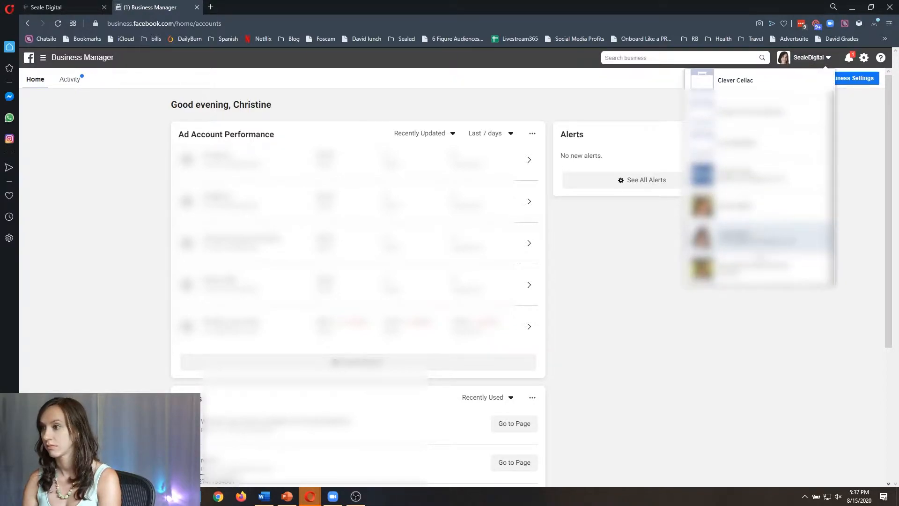
click(759, 238)
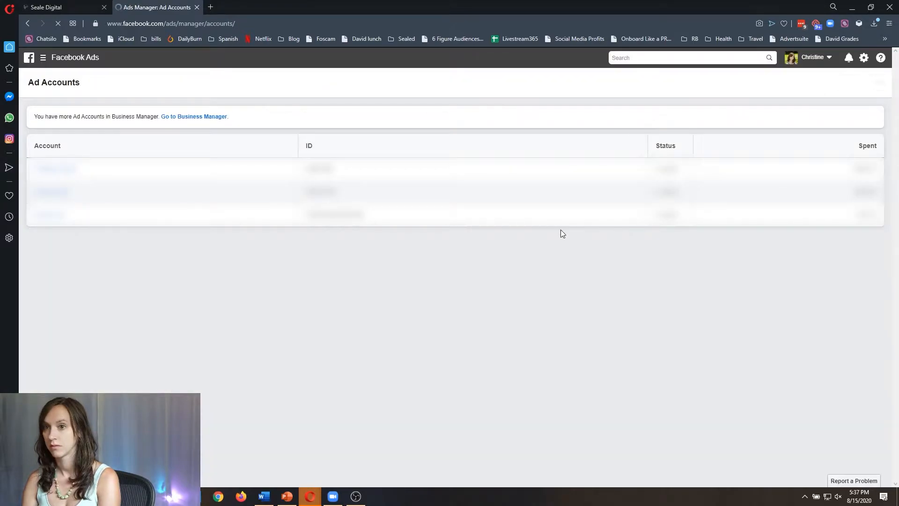
click(64, 170)
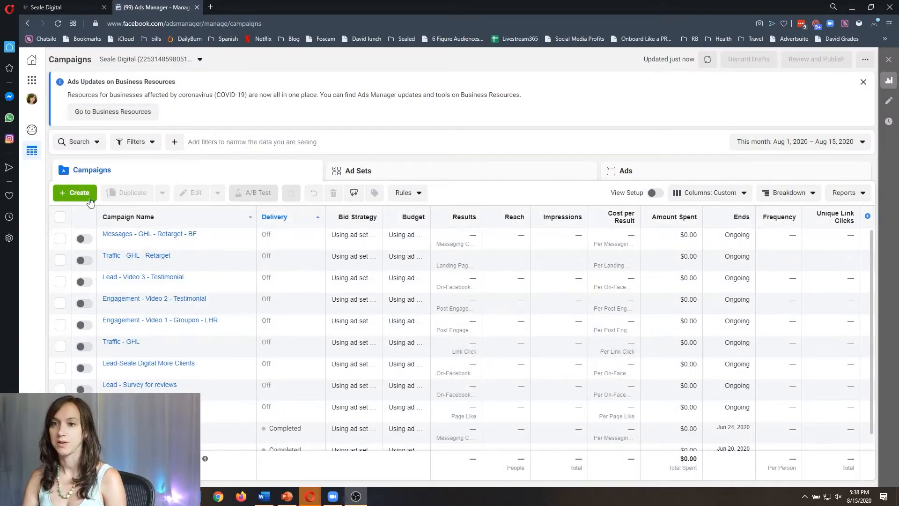
Create a campaign with the Lead generation objective and open its New Ad.
click(64, 201)
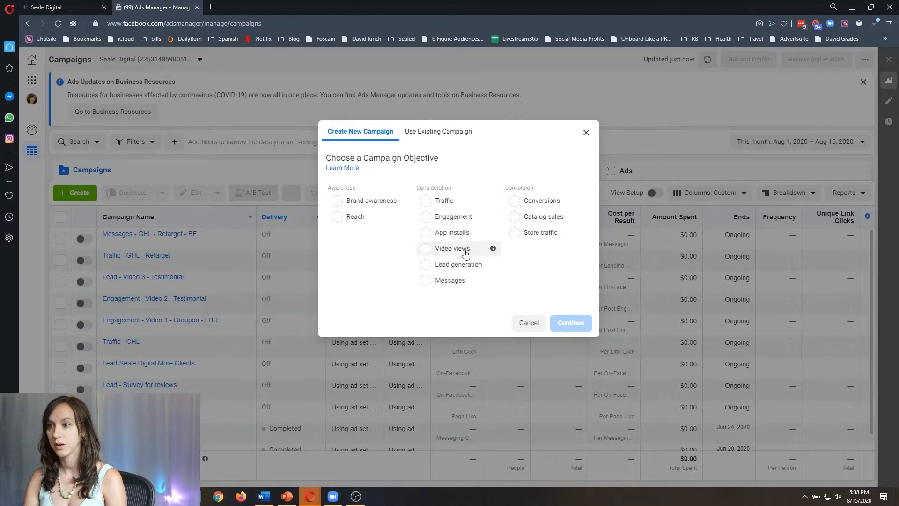
click(461, 266)
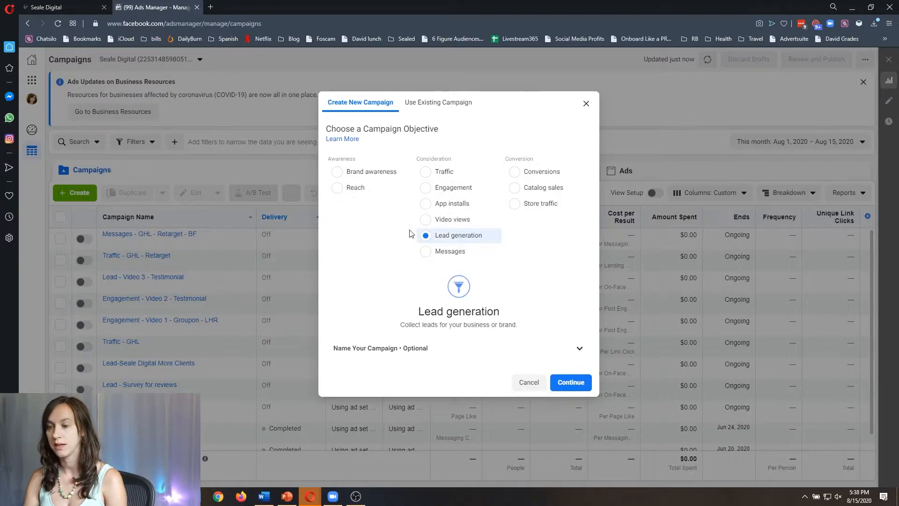
click(571, 383)
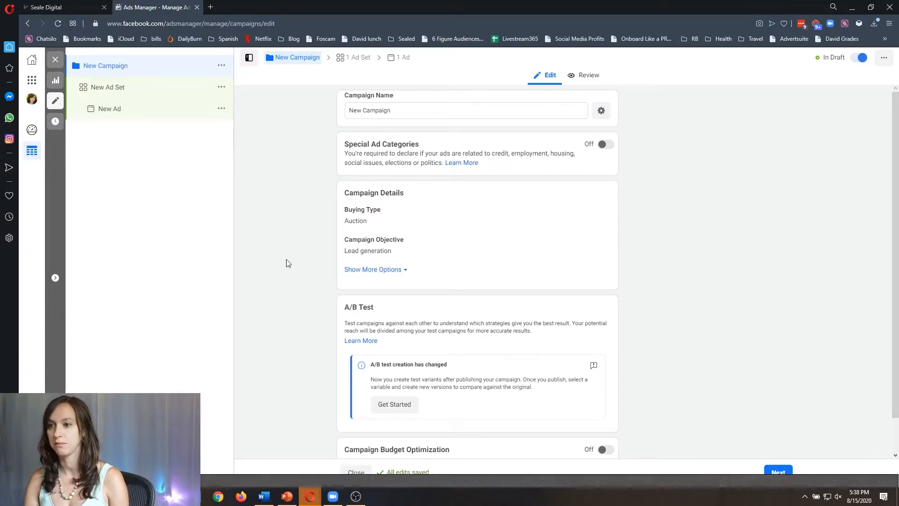
scroll(288, 263, down, 1)
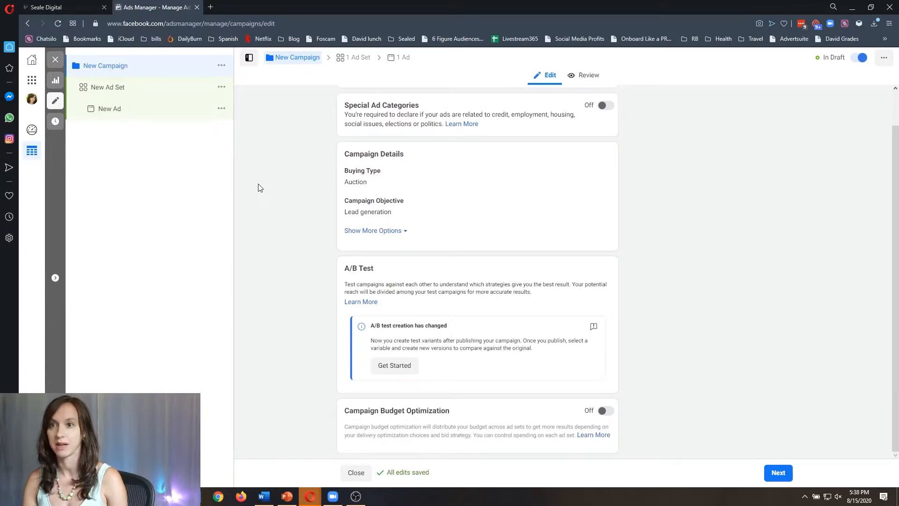
scroll(255, 188, up, 1)
click(131, 103)
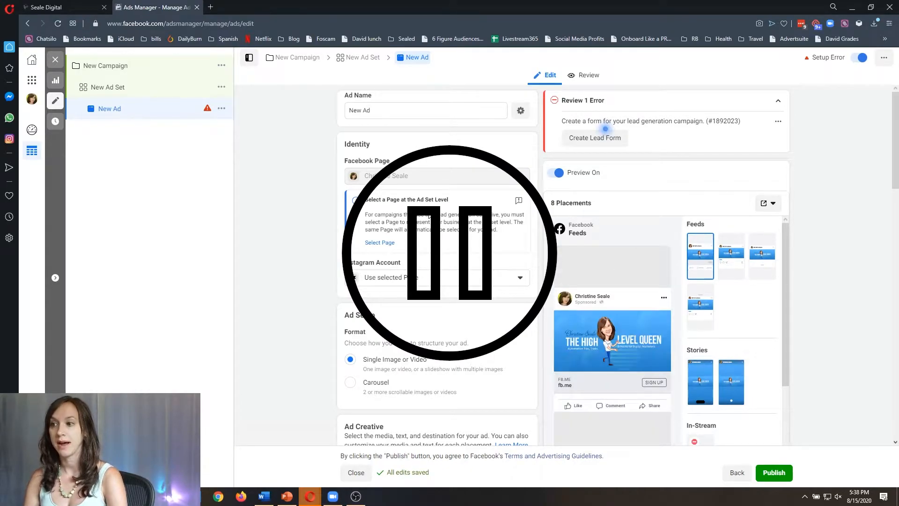
Create a new lead form, review its Intro and Email/Full name questions, and publish it.
scroll(428, 216, down, 3)
scroll(281, 232, down, 10)
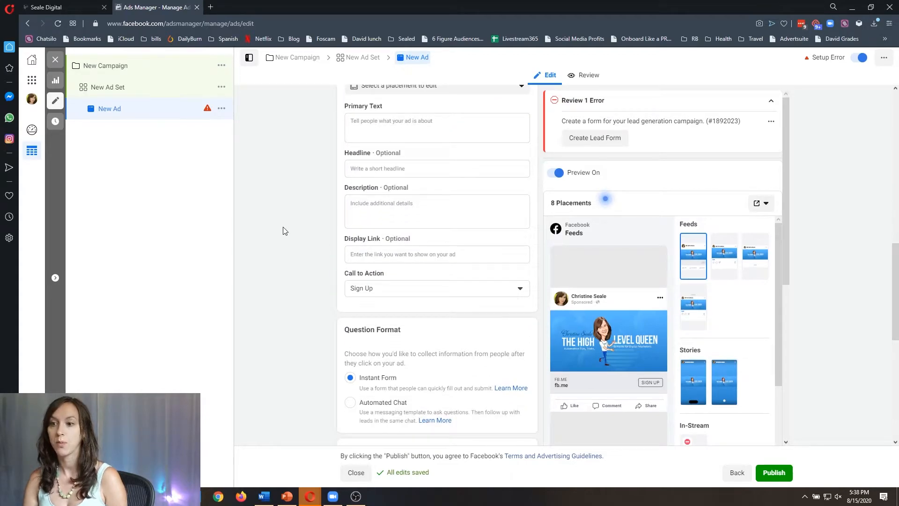
scroll(283, 231, down, 4)
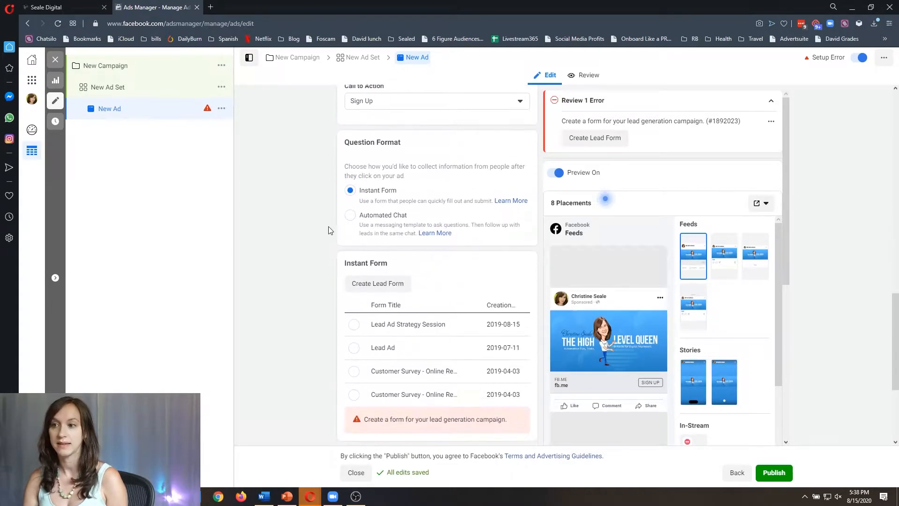
click(388, 283)
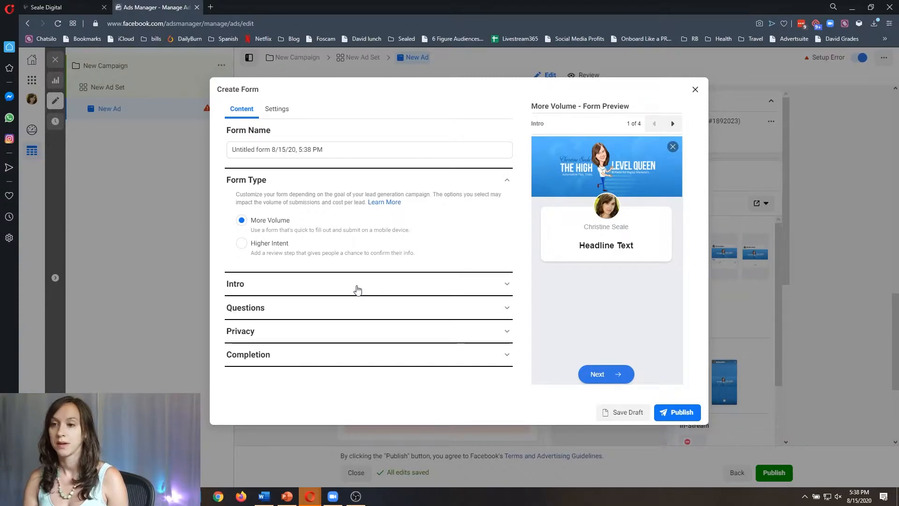
click(330, 288)
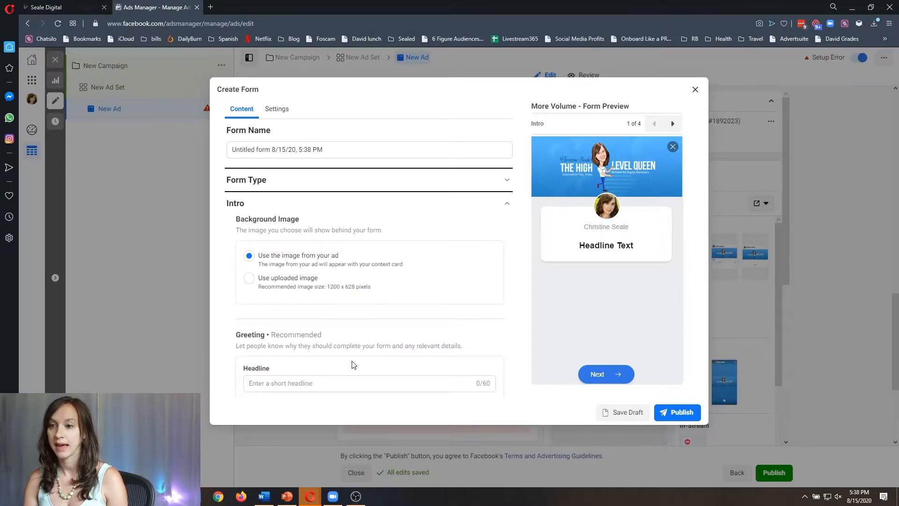
scroll(351, 366, down, 4)
click(297, 346)
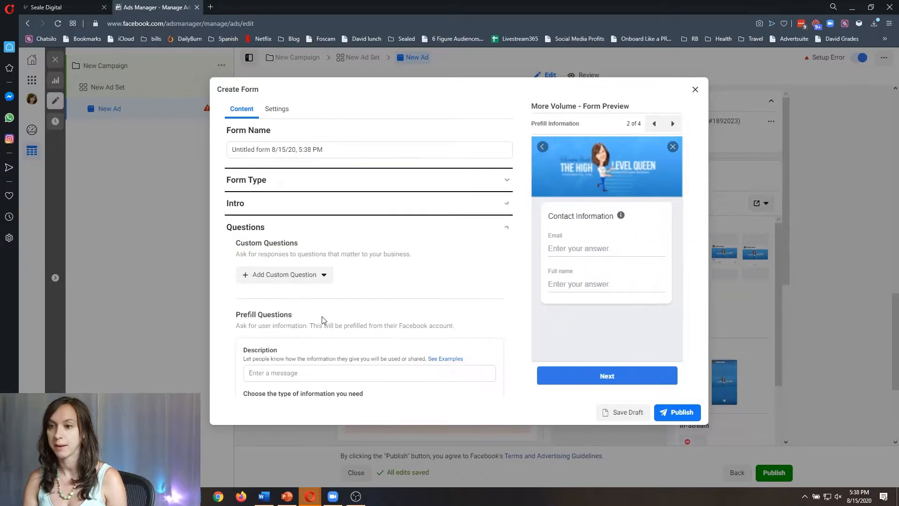
scroll(297, 248, down, 3)
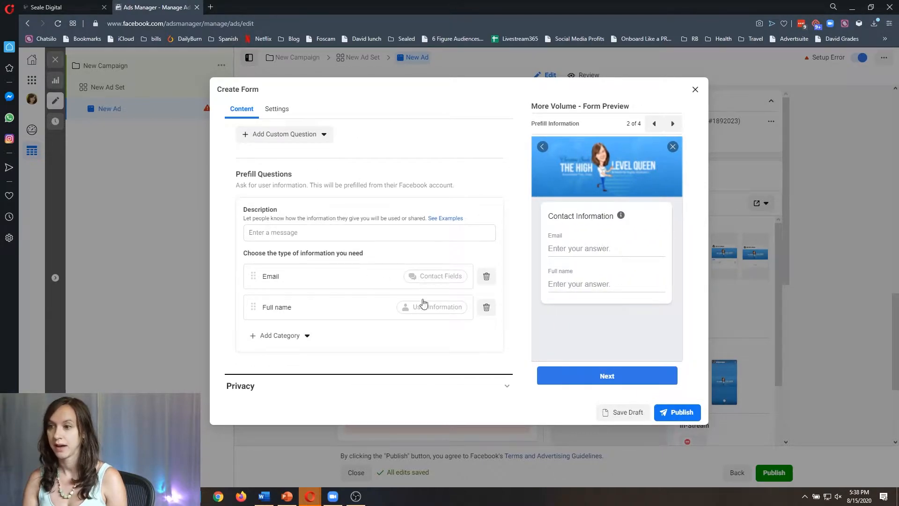
click(679, 413)
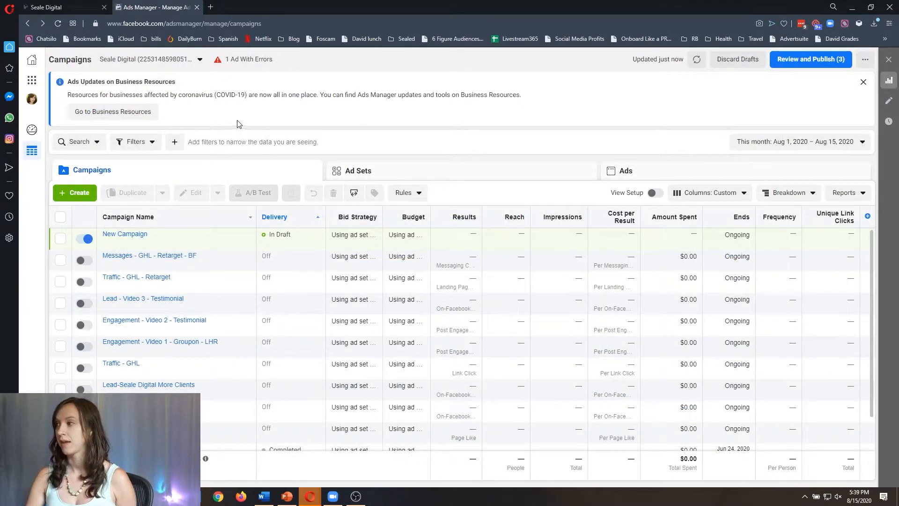
Back in HighLevel, create a draft campaign named 'Facebook optin' under Marketing > Campaigns.
click(65, 7)
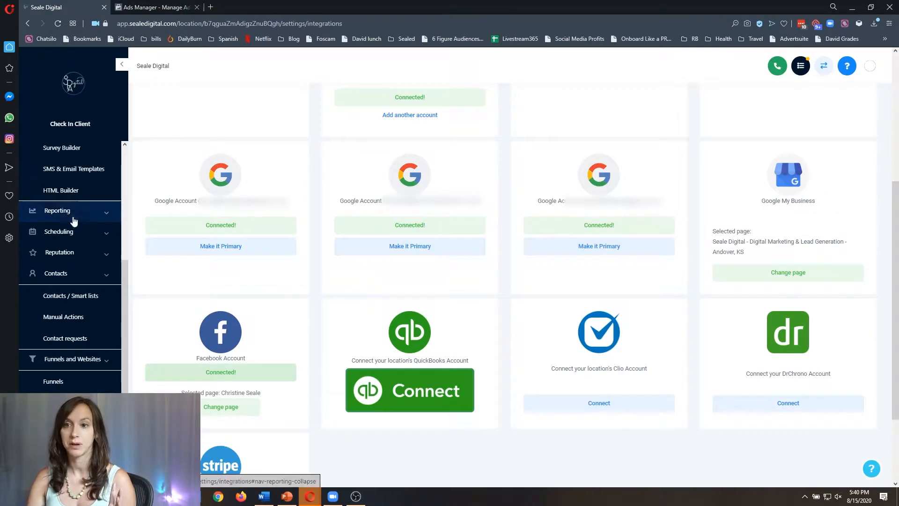
scroll(70, 223, up, 2)
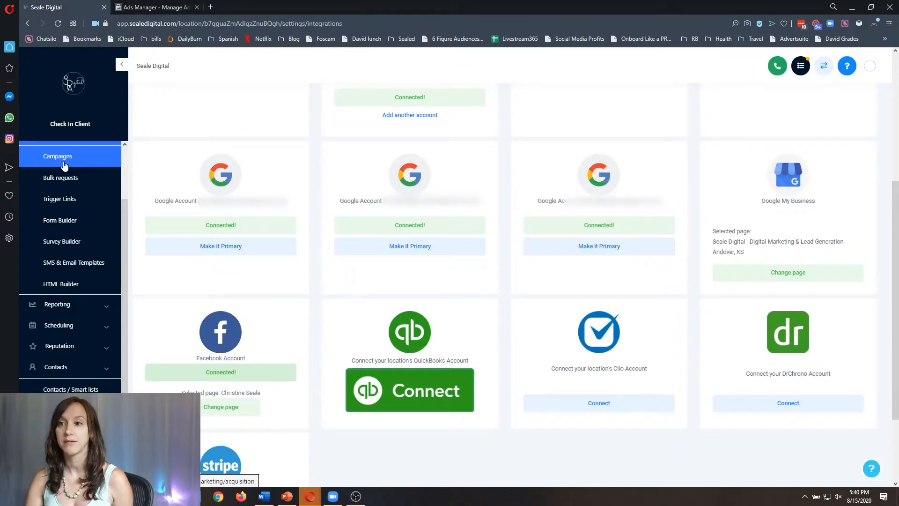
click(64, 162)
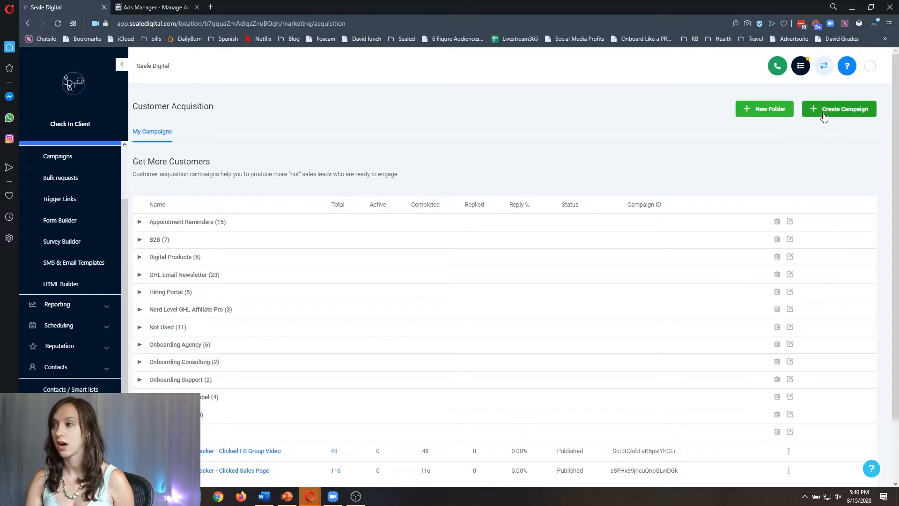
click(818, 114)
text(Facebook optin)
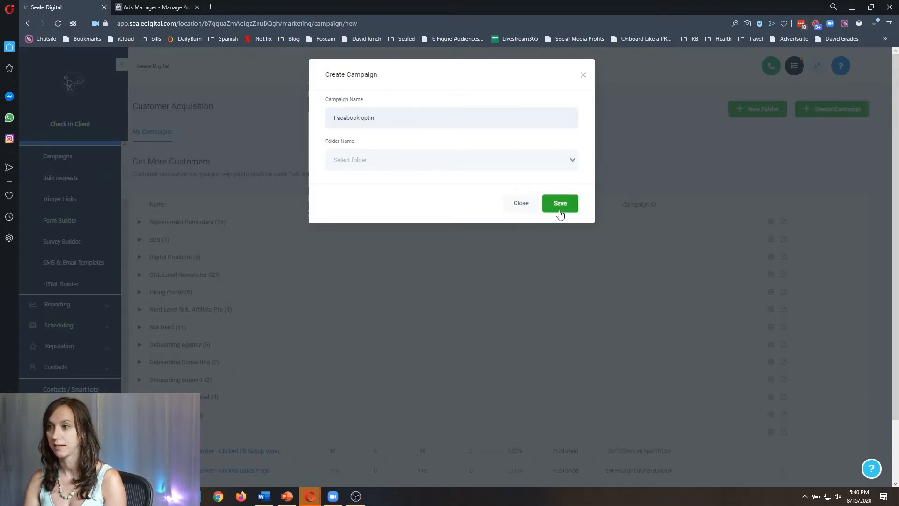
click(560, 205)
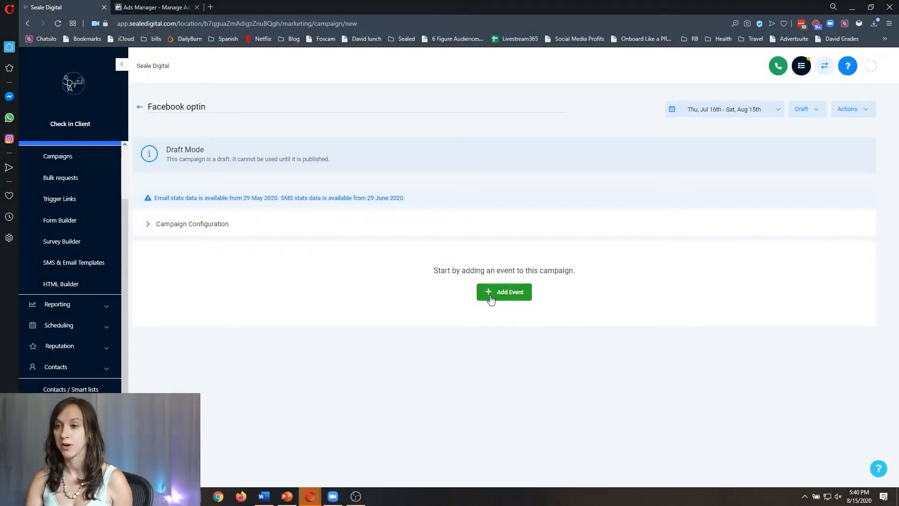
Add an SMS event and begin the message 'Hey {{contact first name}}, this is'.
click(491, 293)
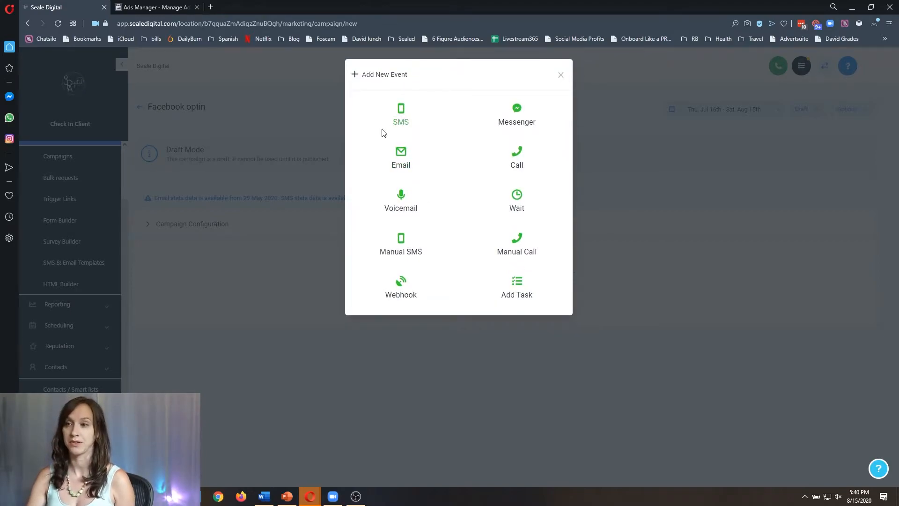
click(411, 113)
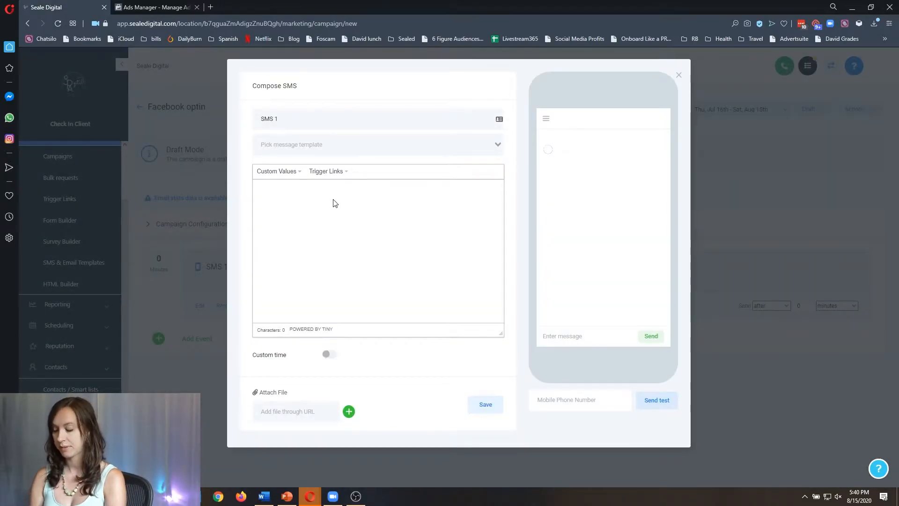
click(335, 203)
text(Hey)
click(275, 173)
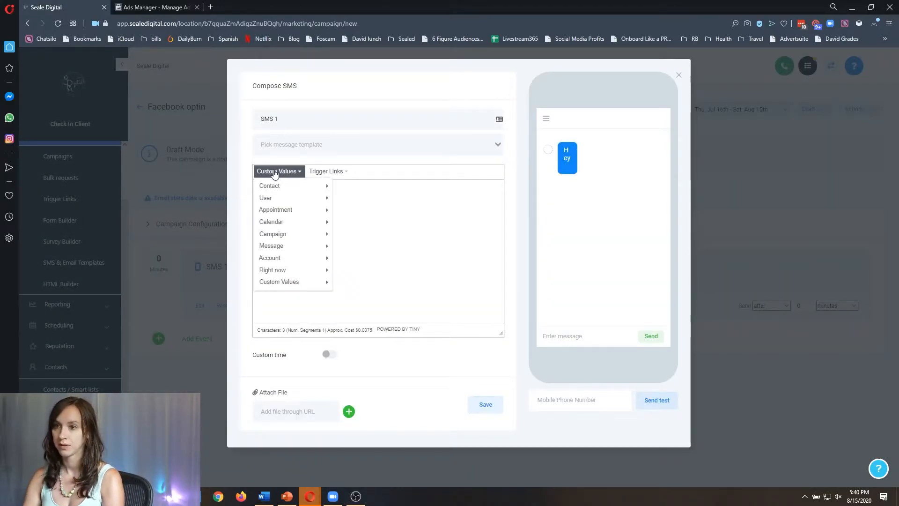
mouse_move(261, 185)
click(364, 198)
text(, this is)
Insert the owner's first name, 'with' the business name, and the free snowshoes thank-you text.
click(296, 172)
mouse_move(295, 281)
mouse_move(297, 259)
mouse_move(378, 392)
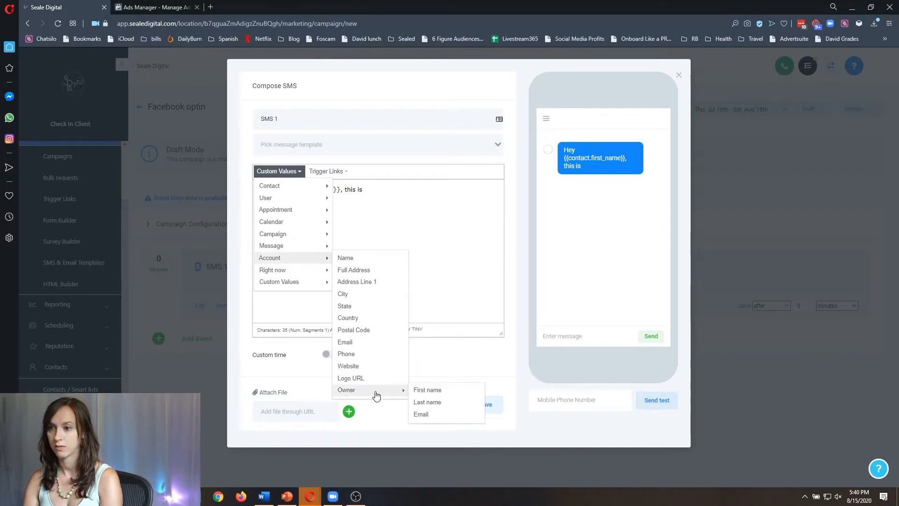
click(427, 390)
text(with)
click(271, 172)
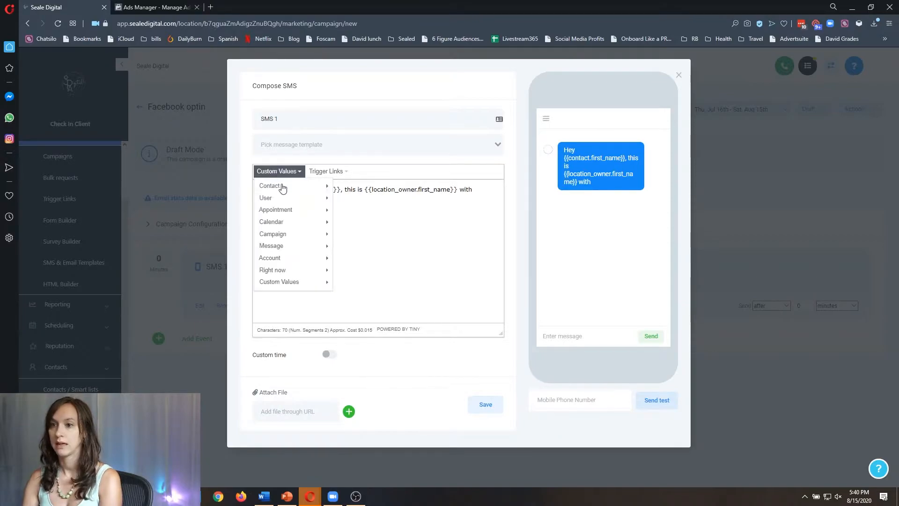
mouse_move(309, 259)
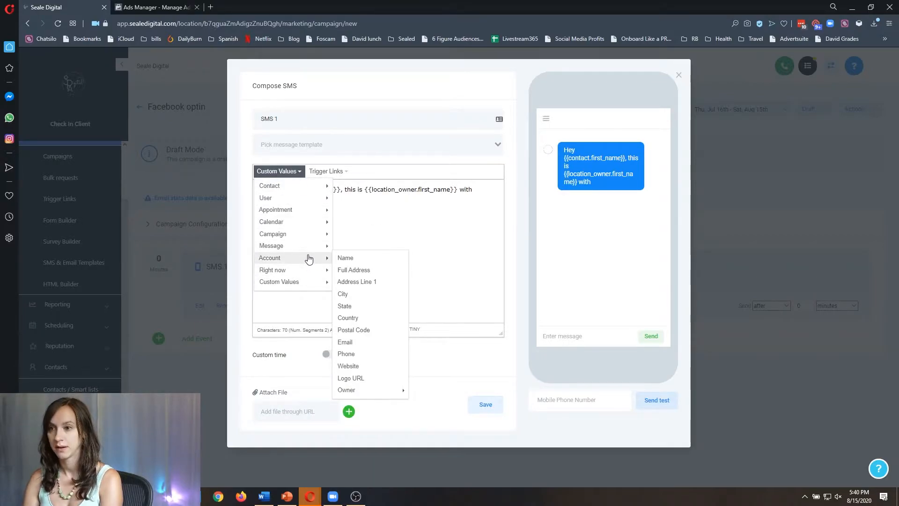
click(356, 258)
text(. Thanks for opti)
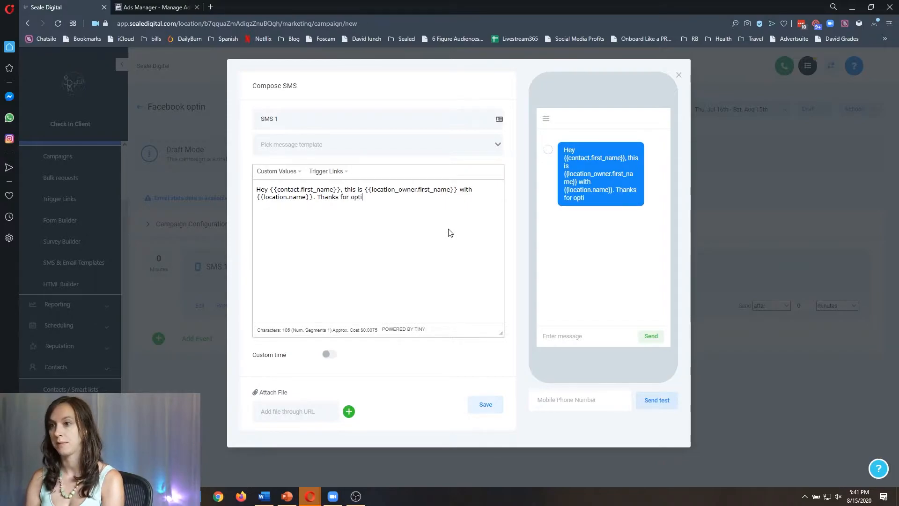
text(ng in for our offer)
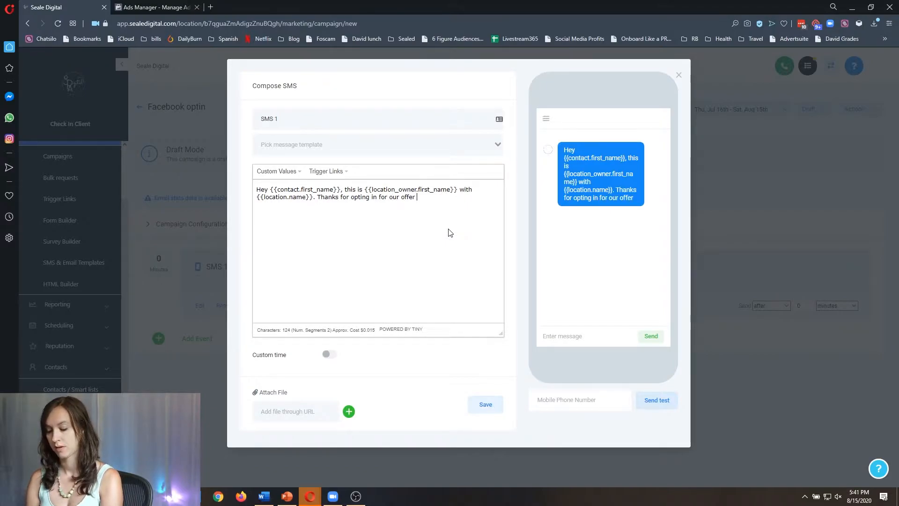
text( for free )
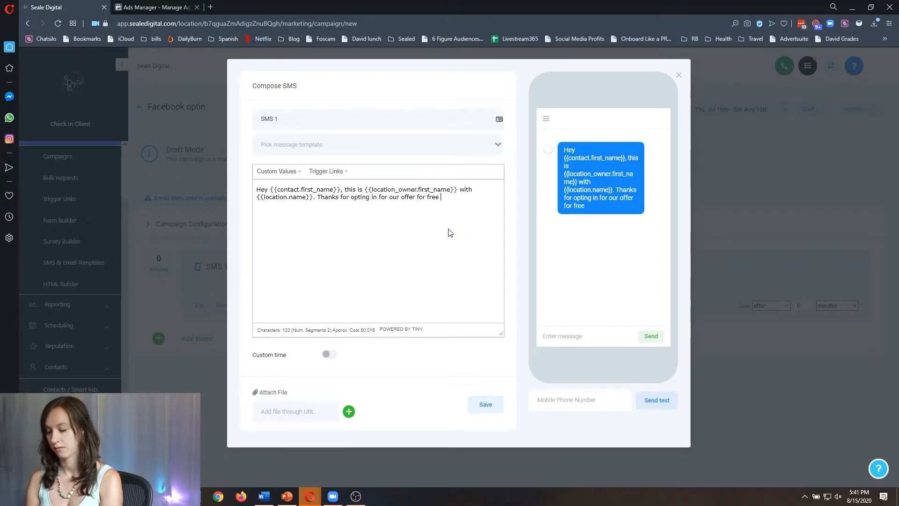
text(snowshoes. )
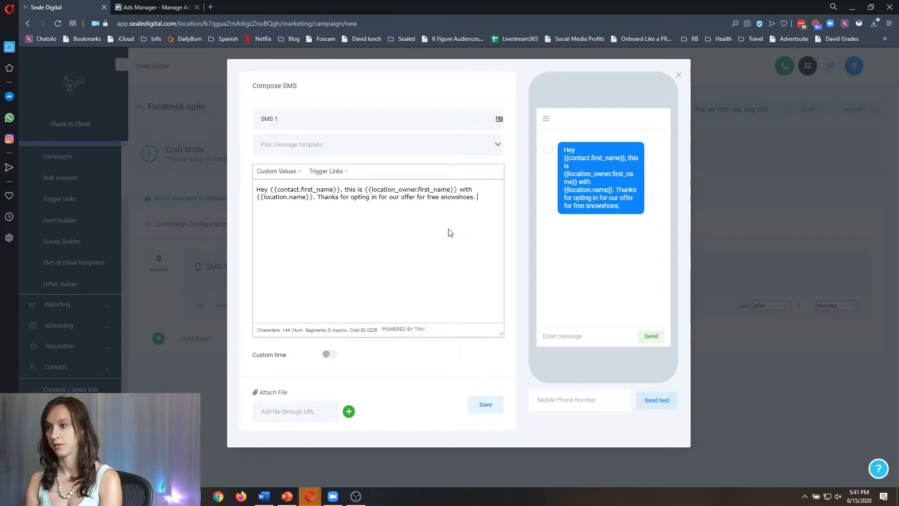
text(We will be)
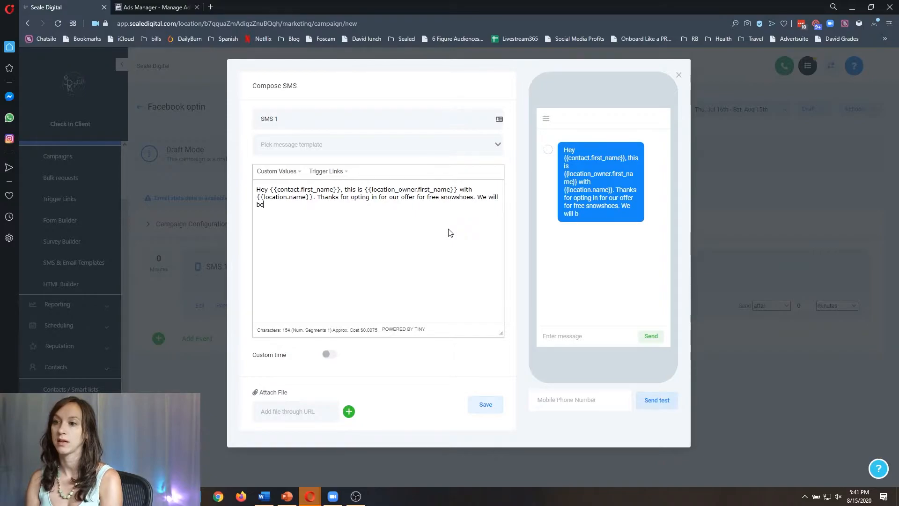
text( calling you soon )
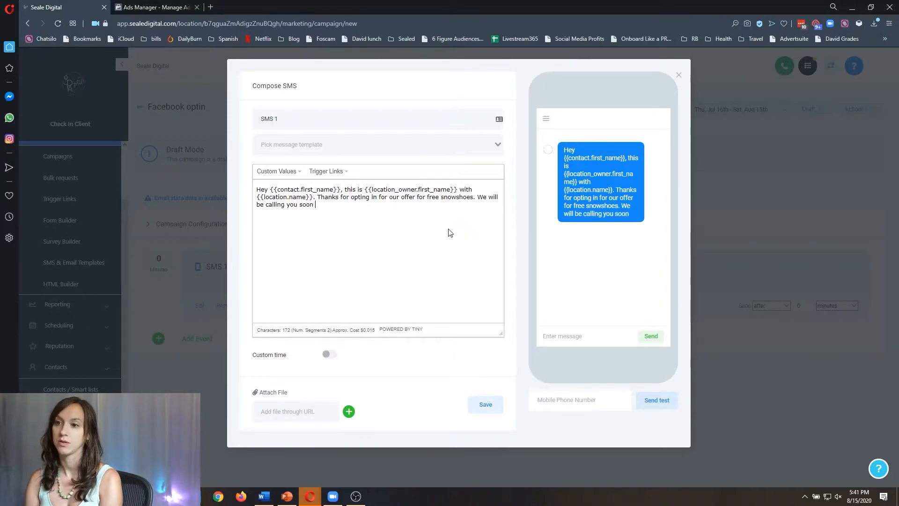
text(to verify)
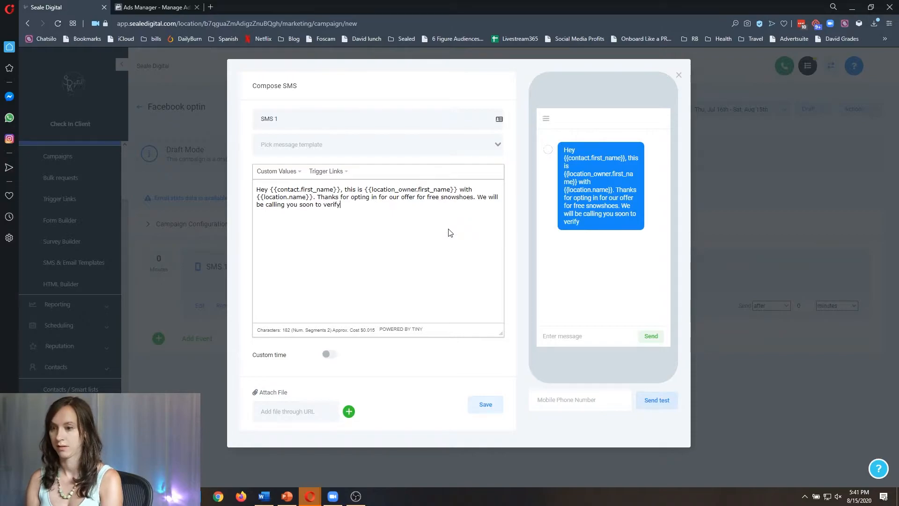
text( your)
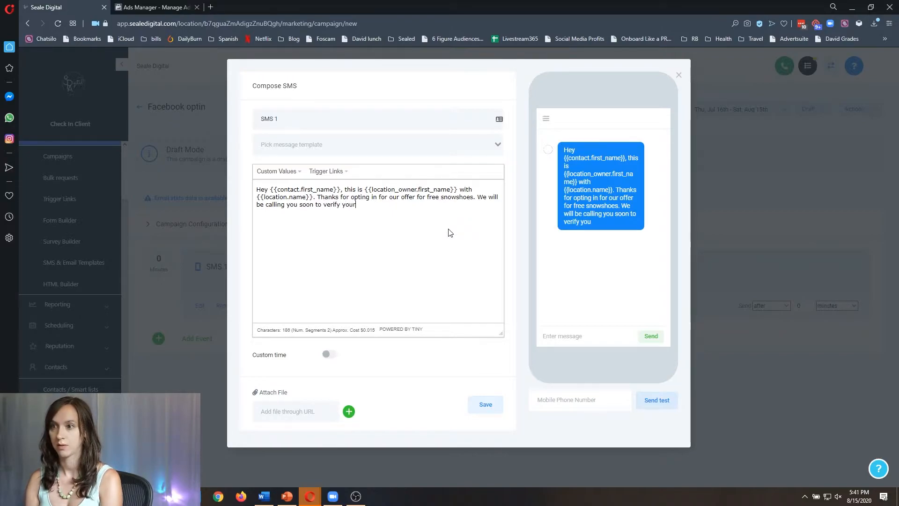
text( information)
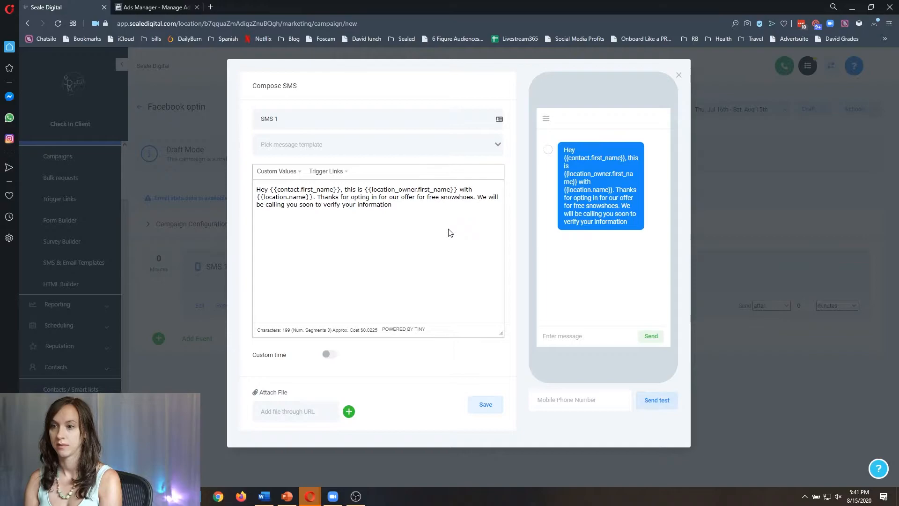
text( and claim your offer.)
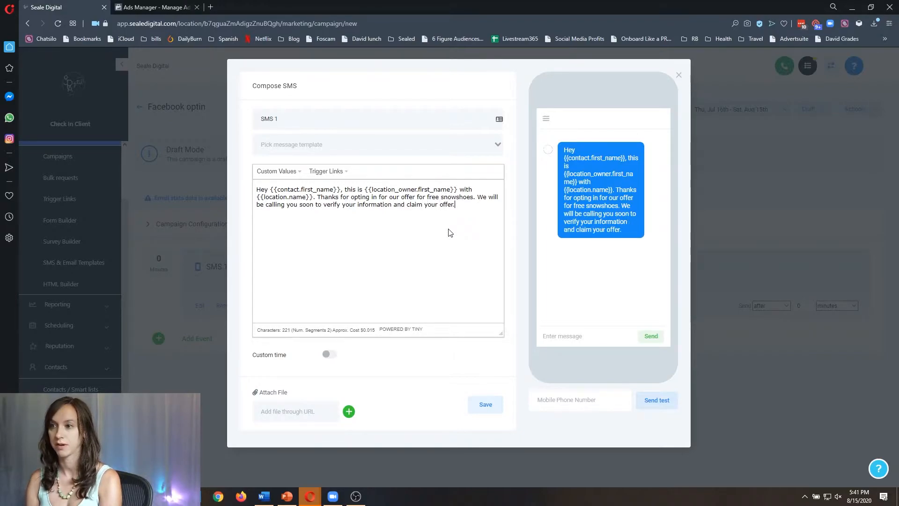
Add 'from this number' after 'soon' and save SMS 1.
click(314, 205)
text(from this numb)
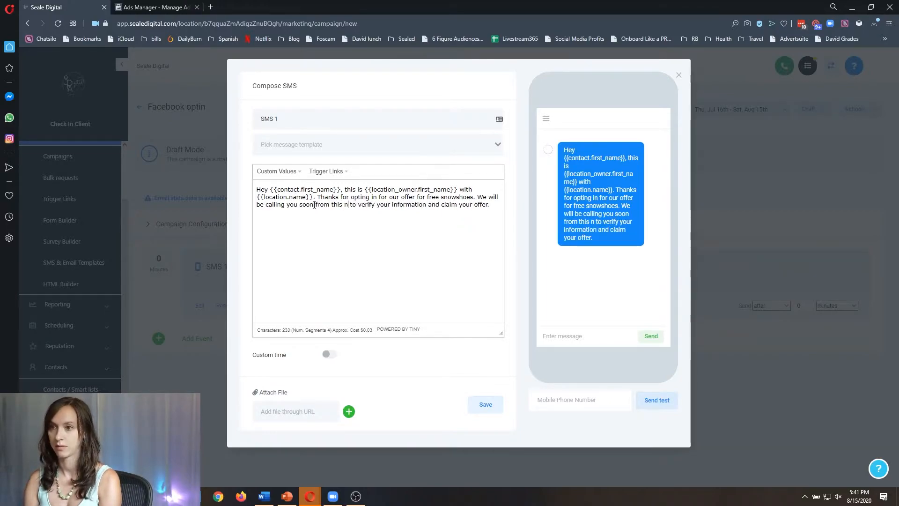
text(er)
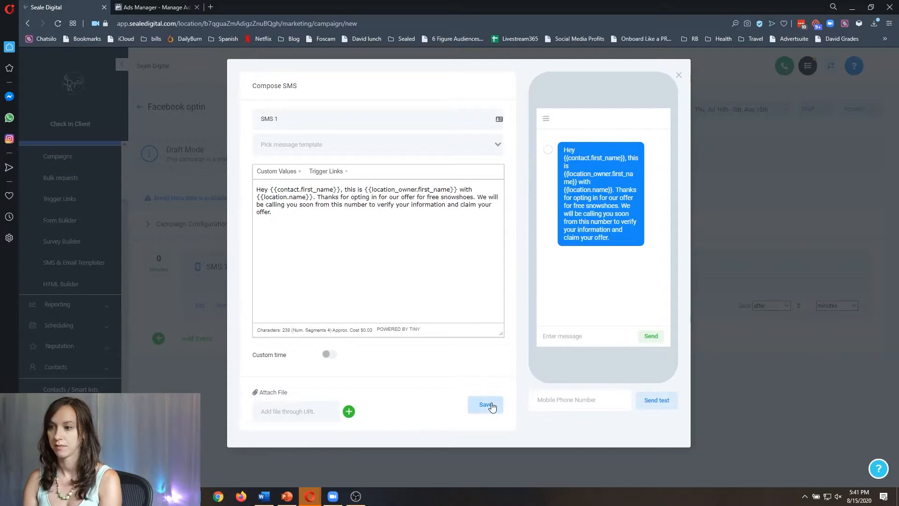
click(486, 405)
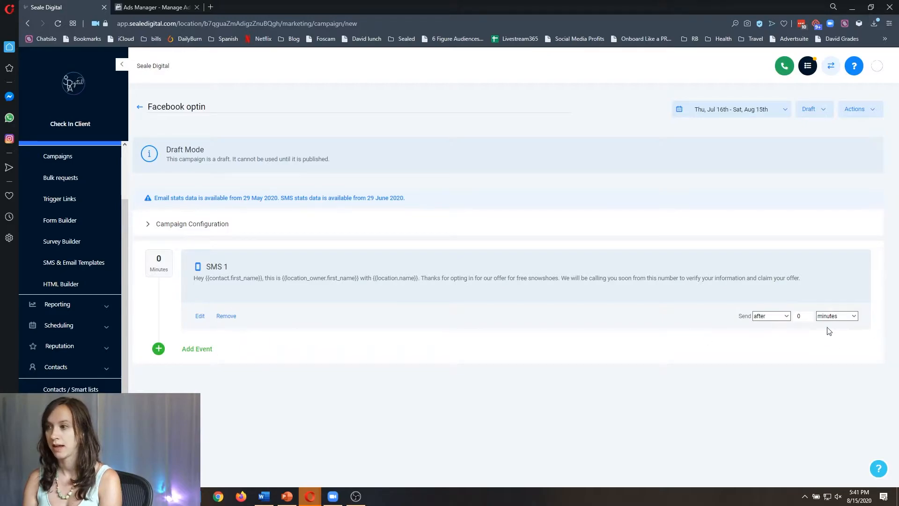
Give SMS 1 a custom When window of Monday–Friday, 8:00 AM–5:00 PM.
click(201, 317)
click(330, 354)
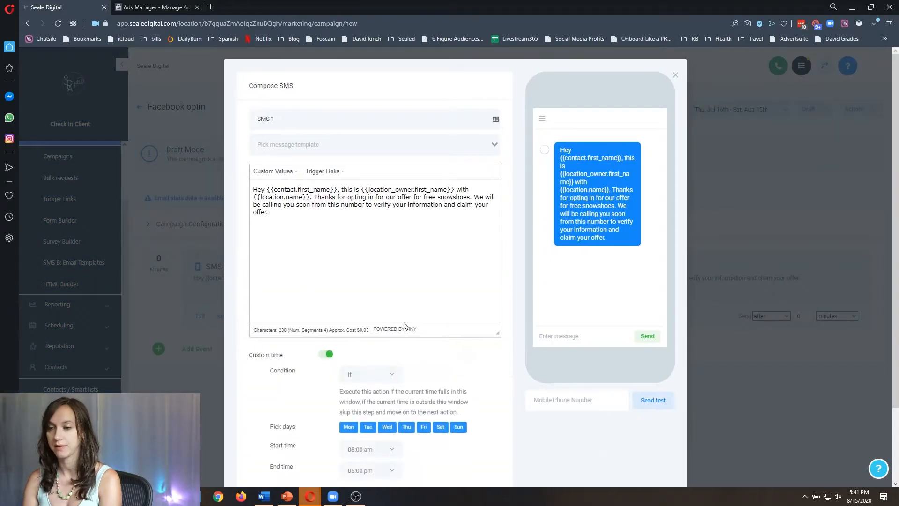
scroll(356, 299, down, 2)
click(357, 294)
click(365, 319)
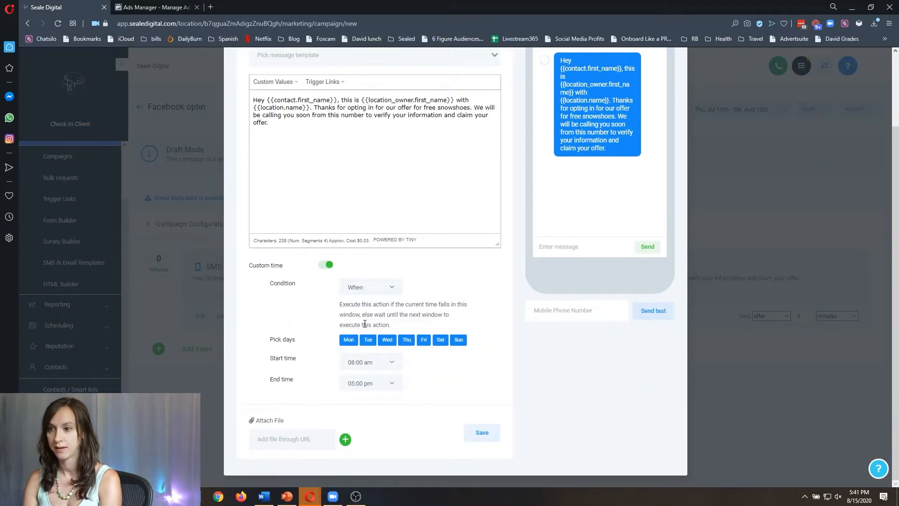
click(458, 340)
click(441, 340)
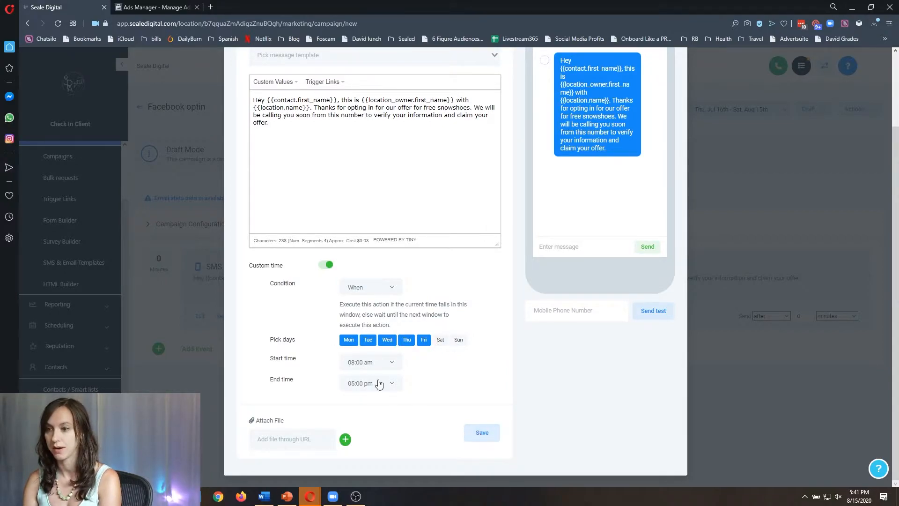
click(478, 437)
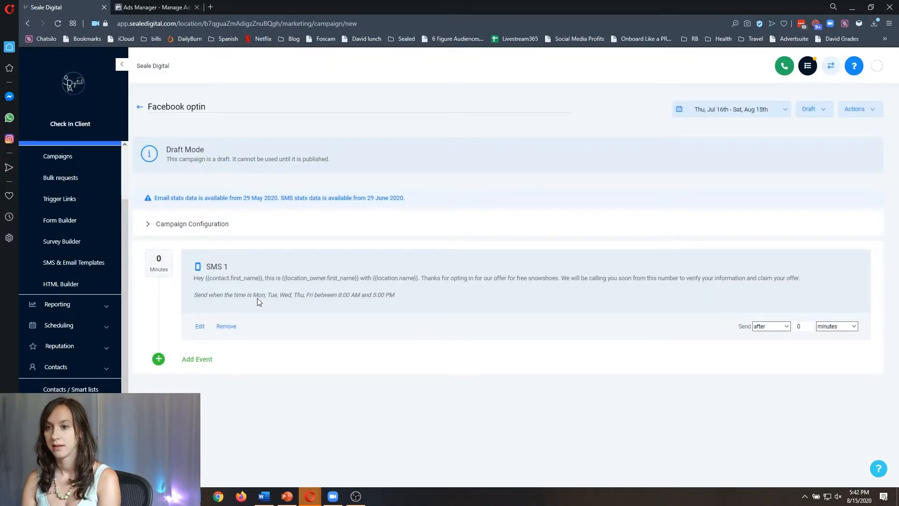
Add an Email step with subject 'Thank you!' and a body thanking the lead for opting in.
click(203, 365)
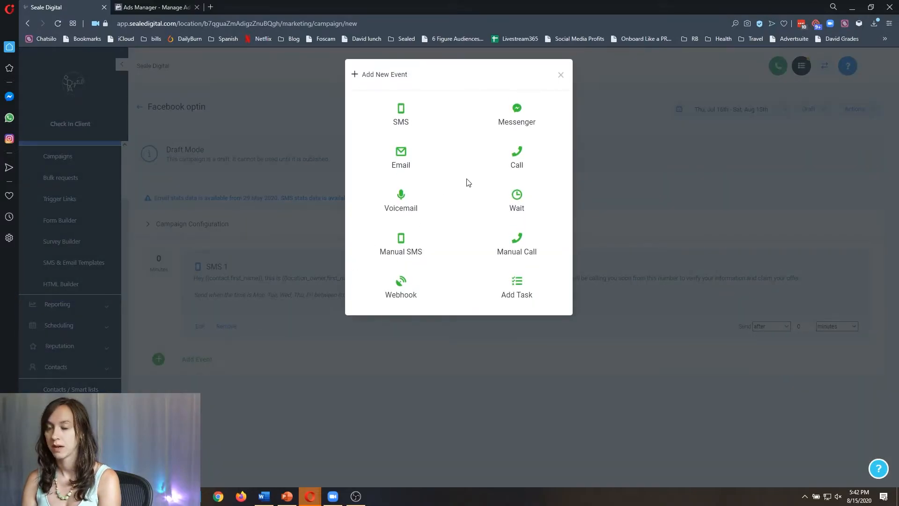
click(400, 157)
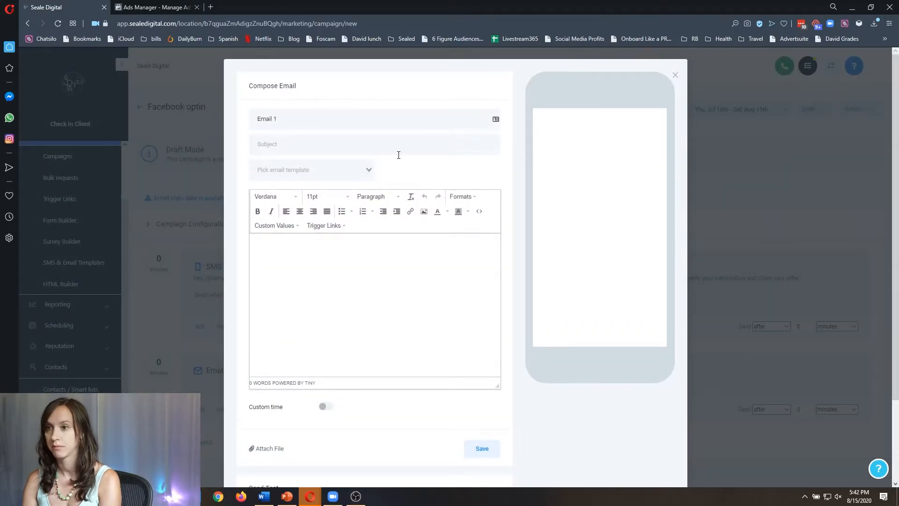
click(354, 151)
text(Thank you!)
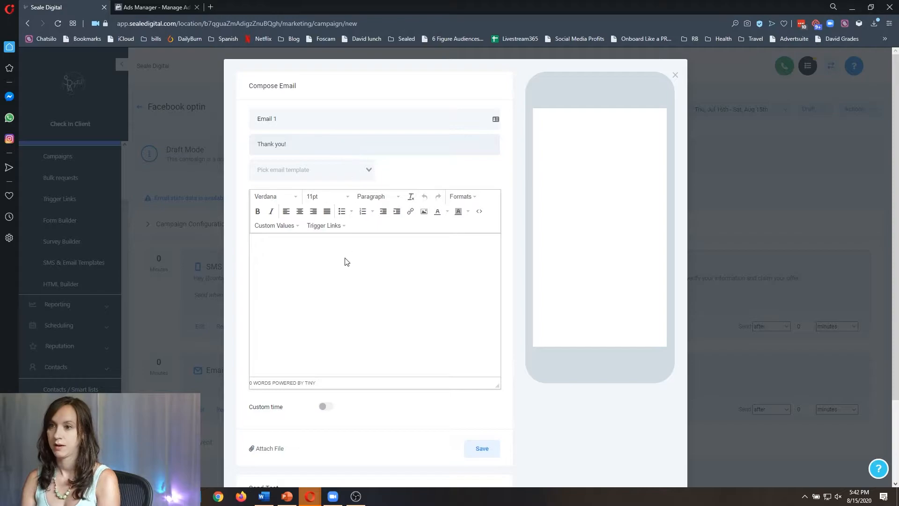
click(343, 299)
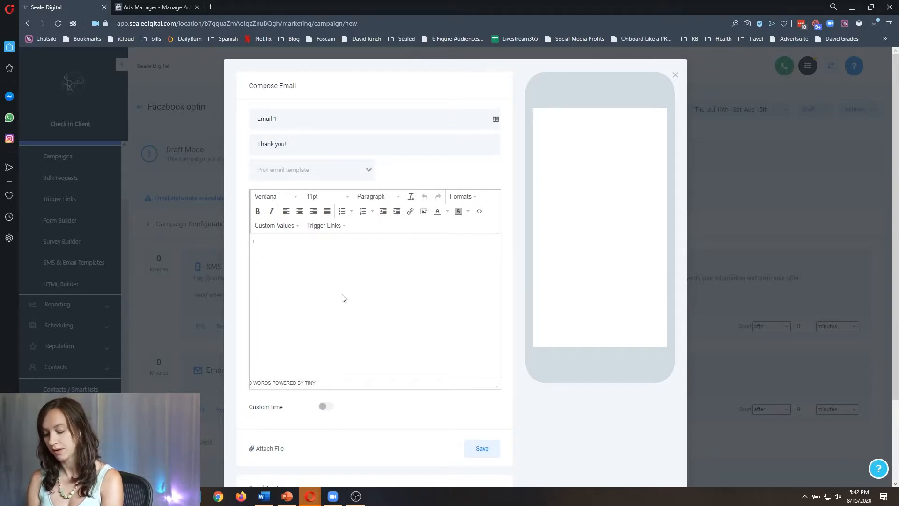
key(BackSpace)
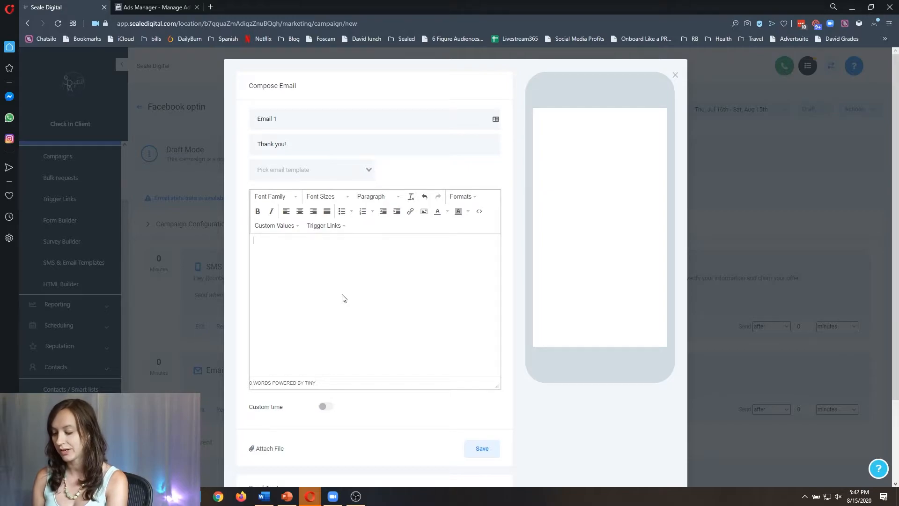
text(hank you for opt8ing)
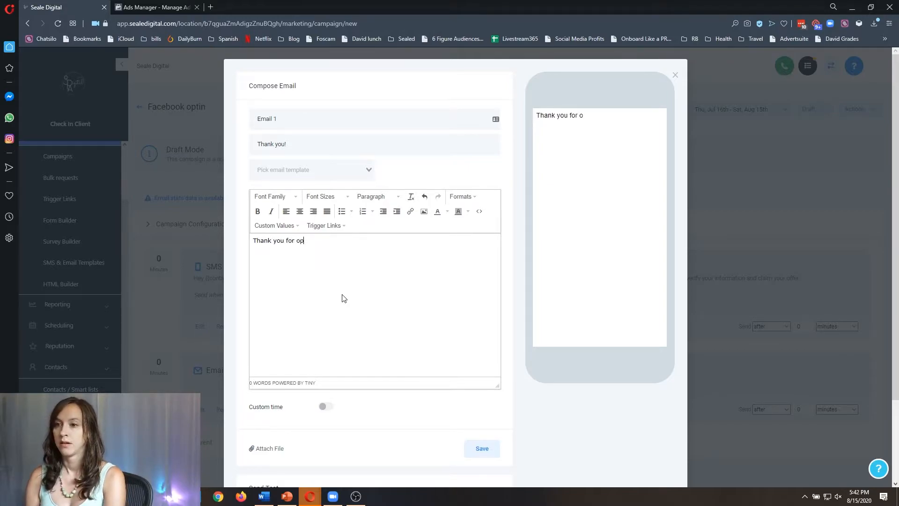
key(BackSpace)
key(BackSpace)
key(BackSpace)
key(BackSpace)
text(ing in!)
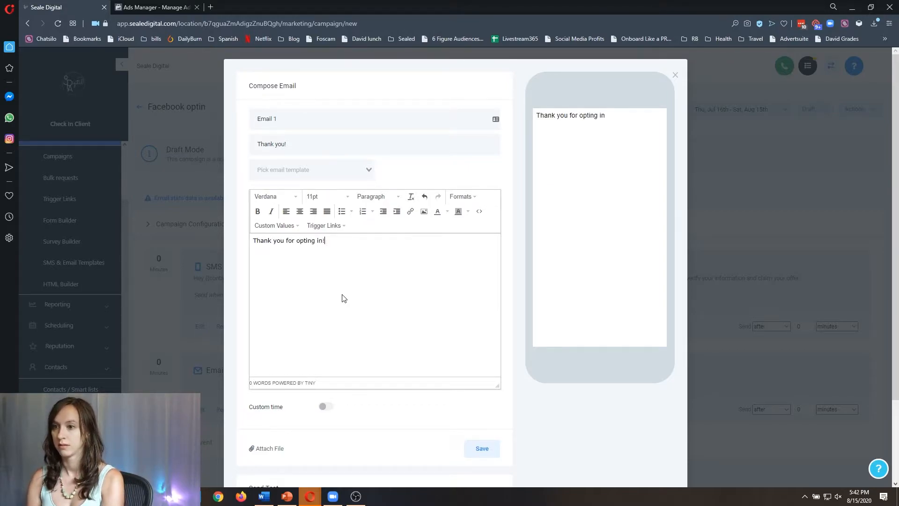
text( Please email us bac)
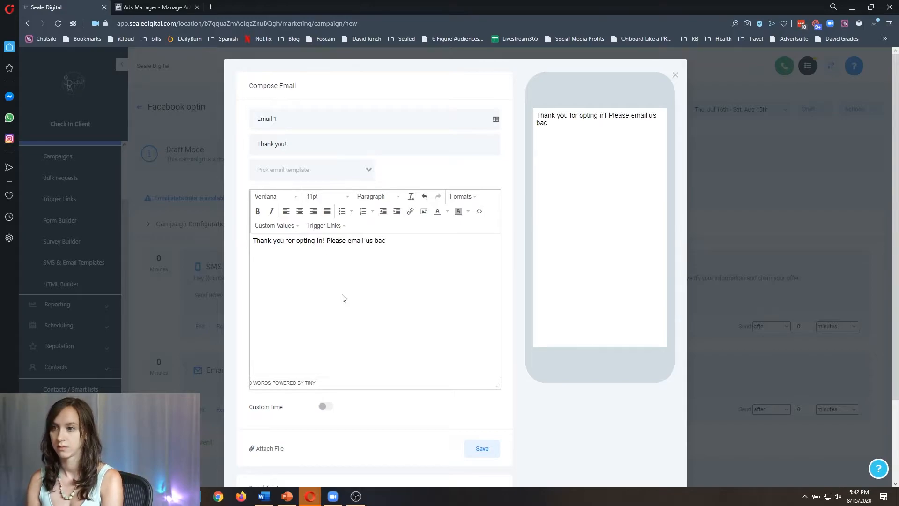
text(k or call us  he)
text(here)
text( to claim your offer:)
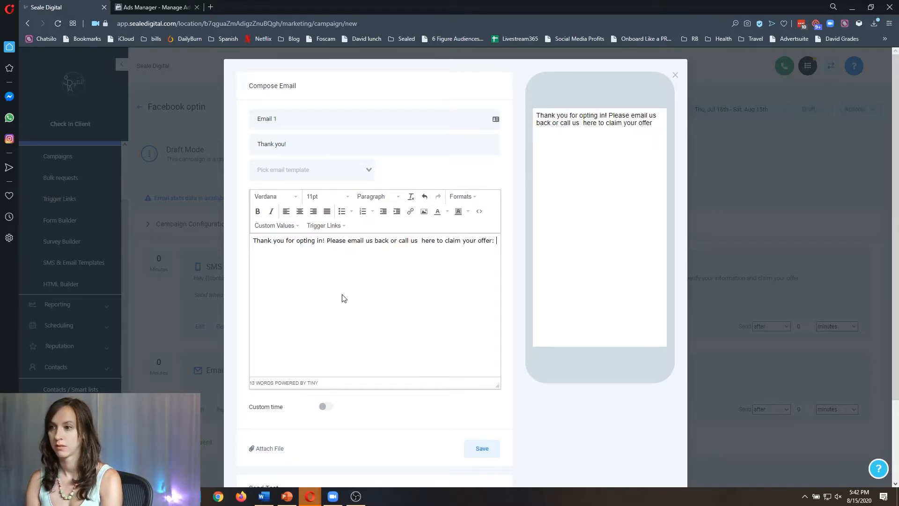
Insert the Account Phone custom value to finish the claim line and save Email 1.
click(281, 227)
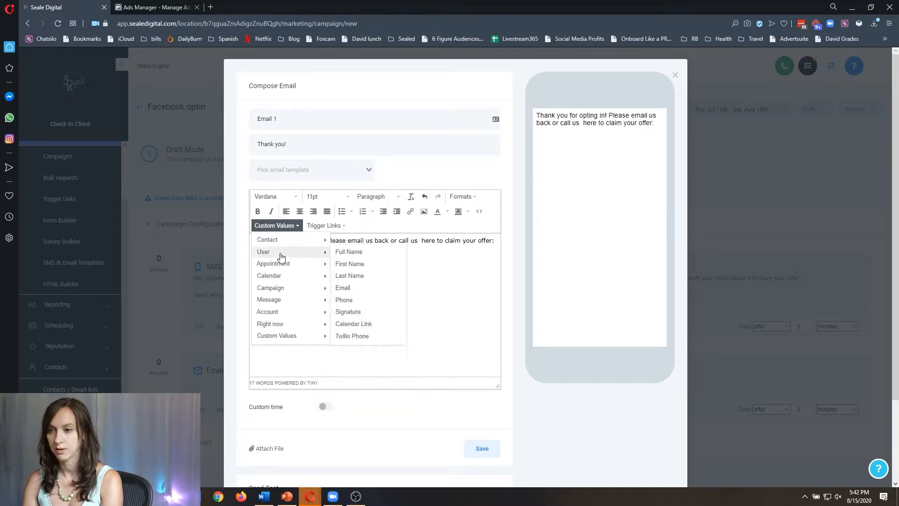
mouse_move(305, 316)
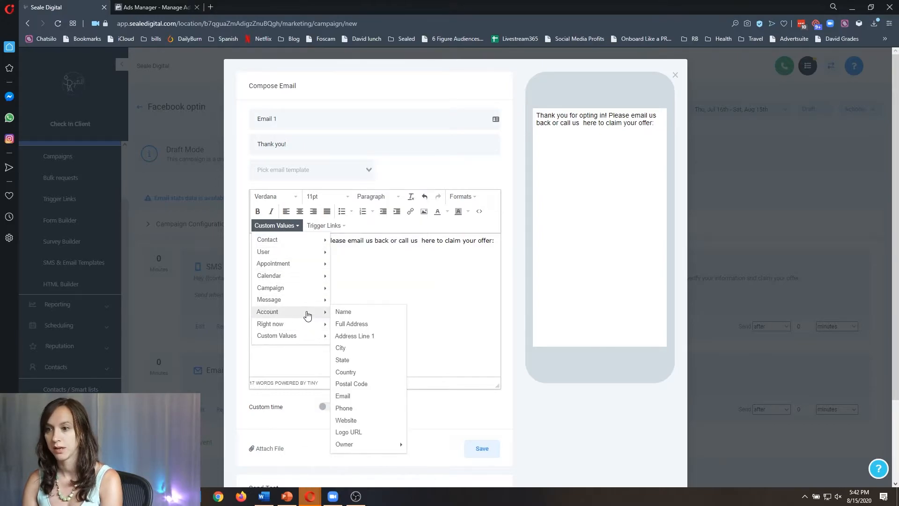
click(367, 408)
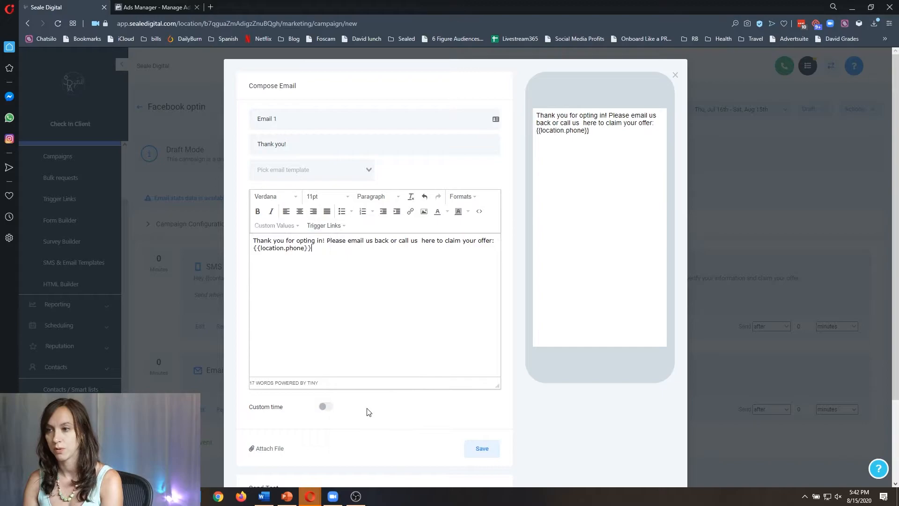
click(480, 451)
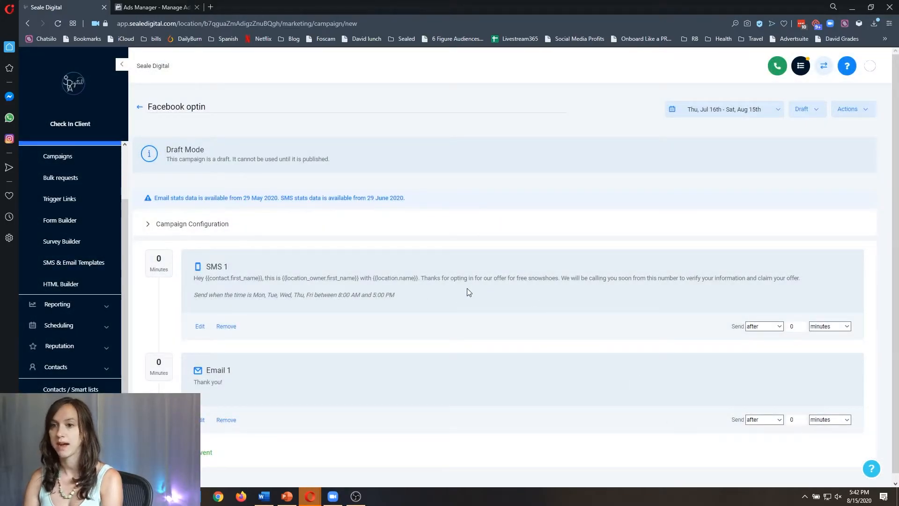
Set SMS 1 to send after 3 minutes and Email 1 after 30 minutes.
click(798, 328)
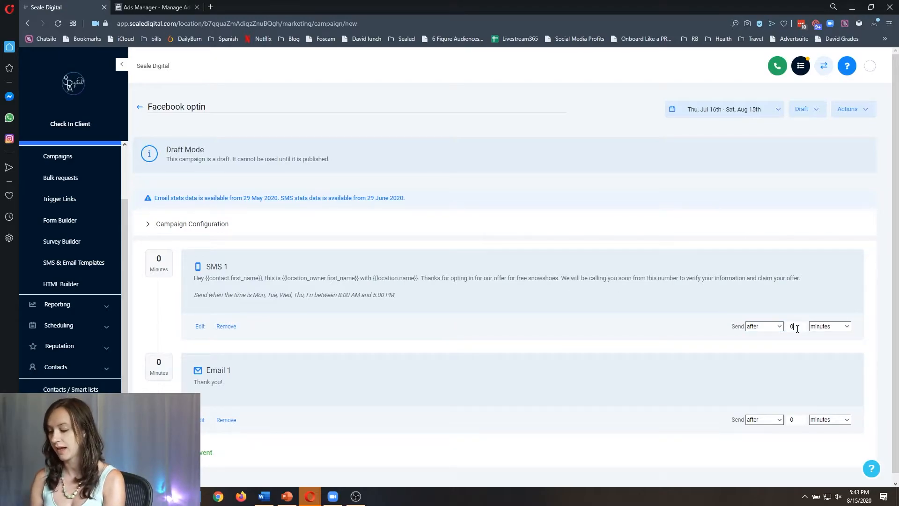
key(BackSpace)
text(3)
key(Tab)
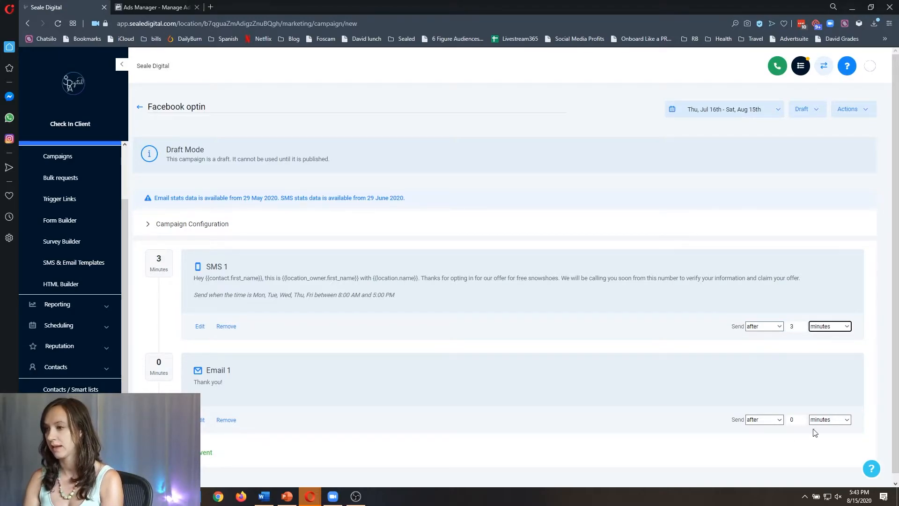
click(799, 418)
key(BackSpace)
text(30)
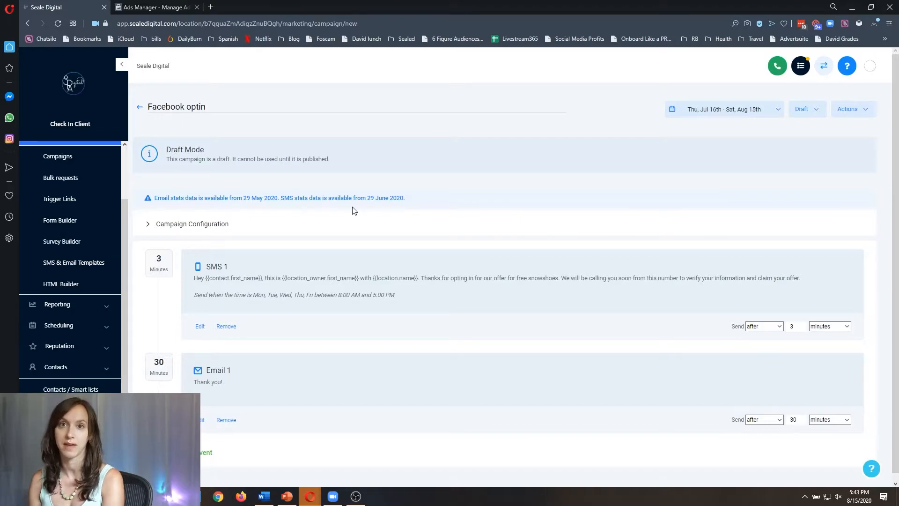
Switch the Facebook optin campaign's status from Draft to Published.
click(805, 109)
click(812, 129)
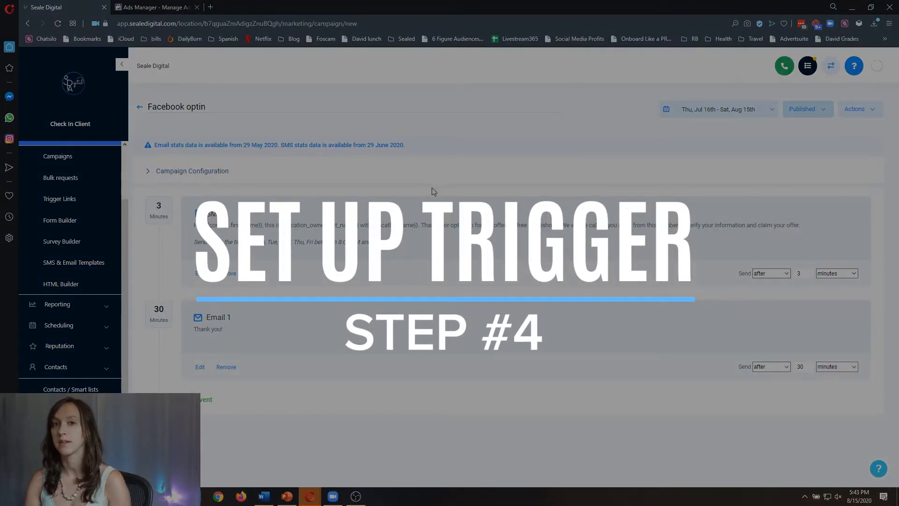
scroll(80, 328, down, 3)
click(88, 359)
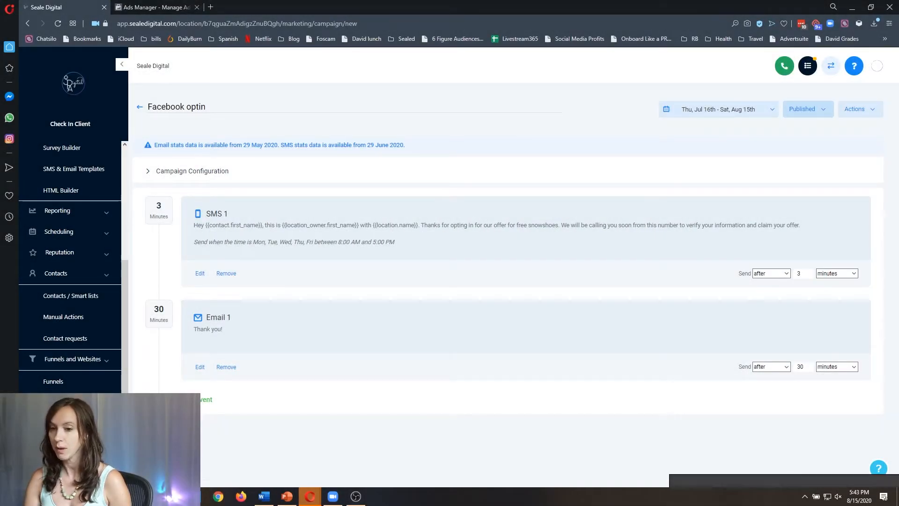
Review the Facebook form field mappings in settings and close the survey form's Map fields window.
click(56, 445)
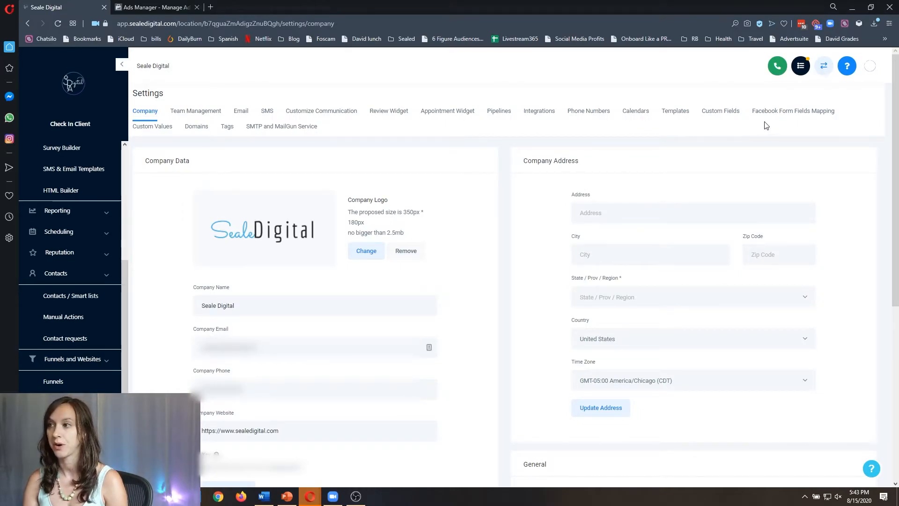
click(783, 118)
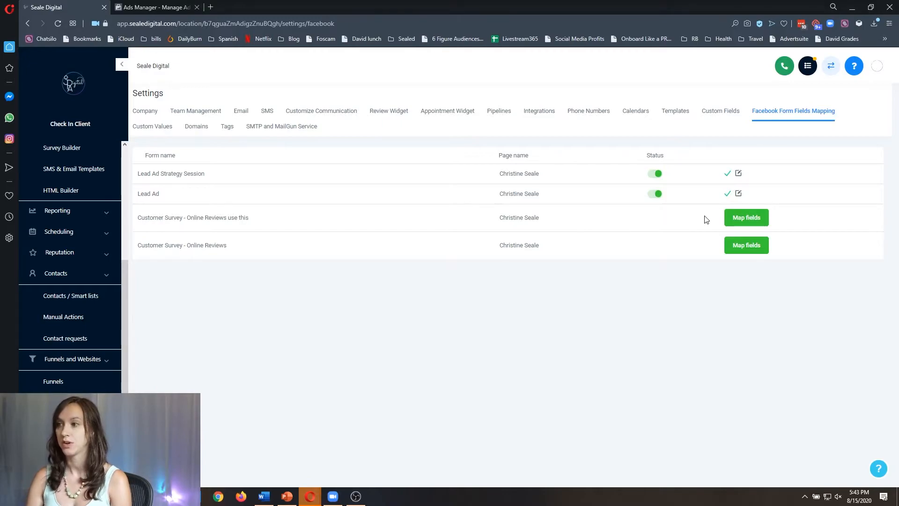
click(740, 224)
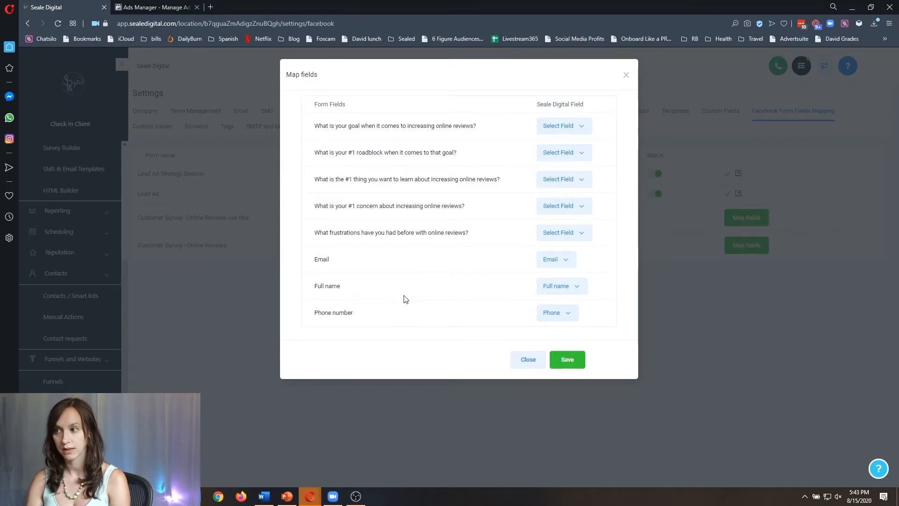
drag(472, 236, 314, 129)
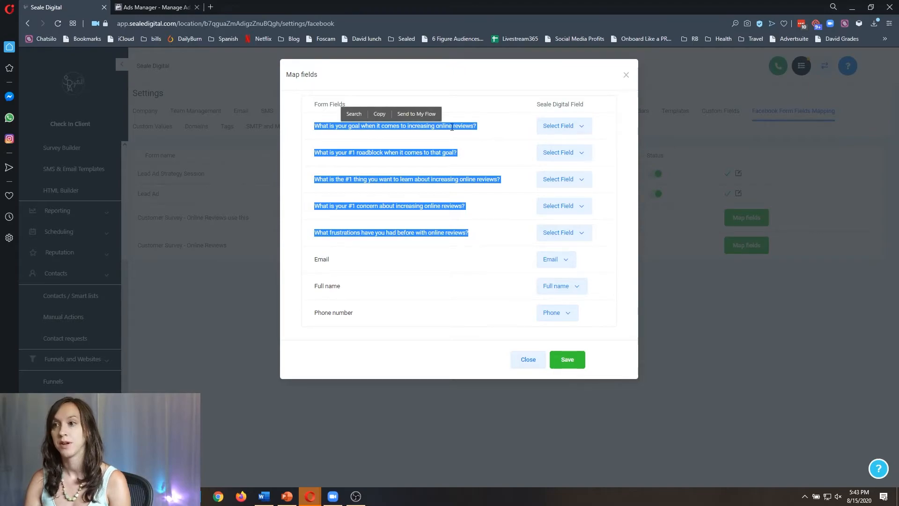
click(491, 133)
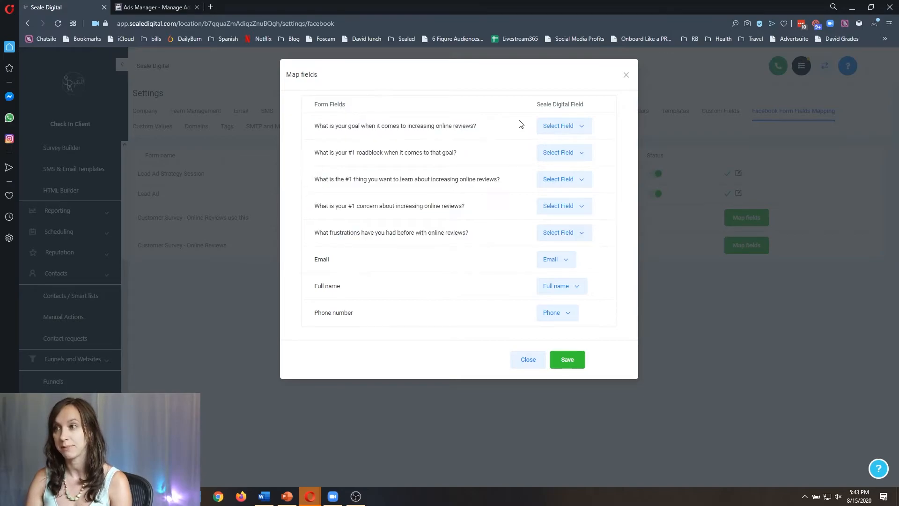
click(626, 75)
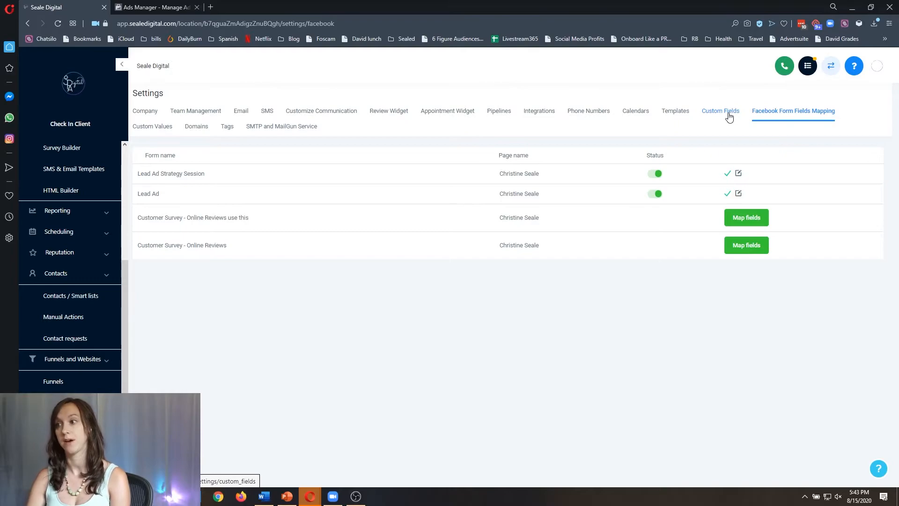
Update the Lead Ad Strategy Session field mapping, then bring up the Triggers list.
click(739, 173)
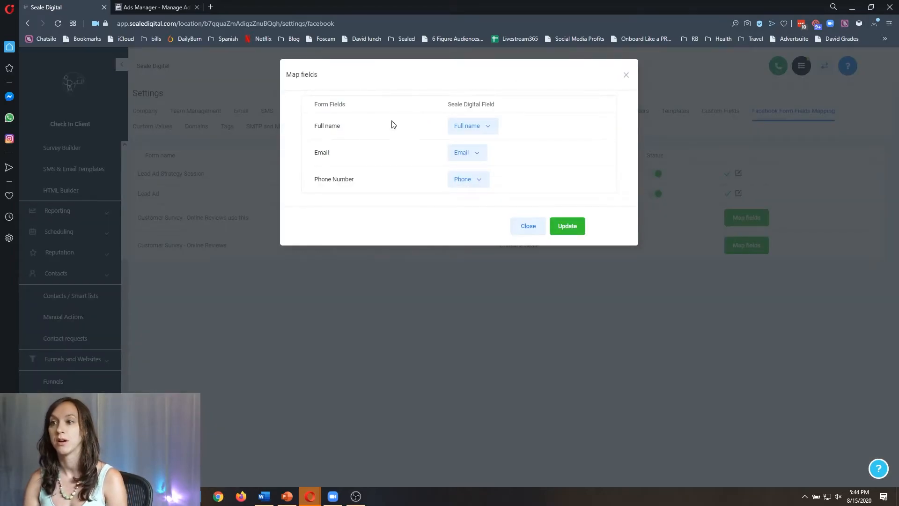
click(576, 228)
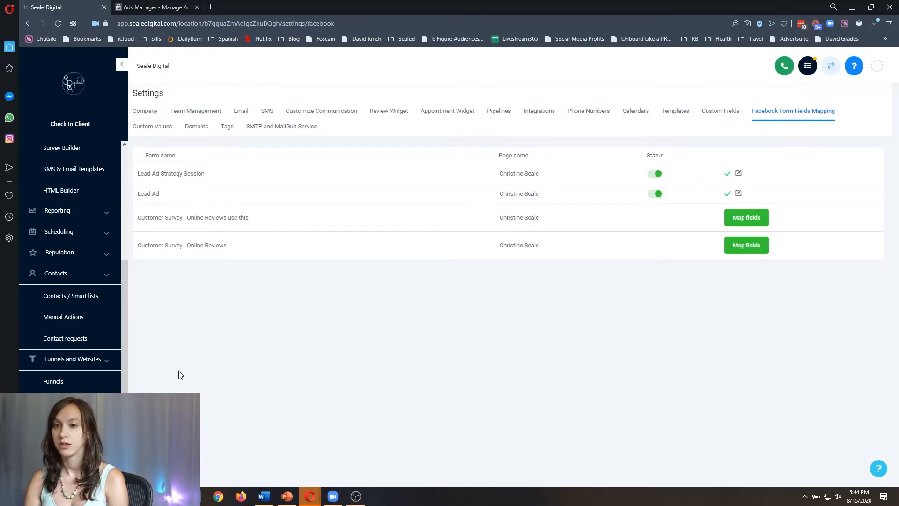
click(61, 459)
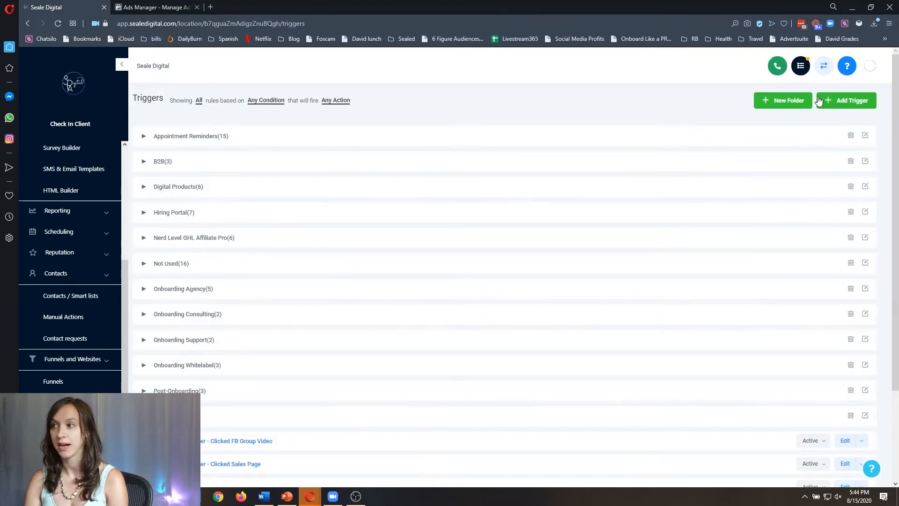
Create a 'facebook optin' trigger with source Facebook and event Facebook Lead Form Submitted.
click(836, 101)
text(facebook optin)
click(555, 201)
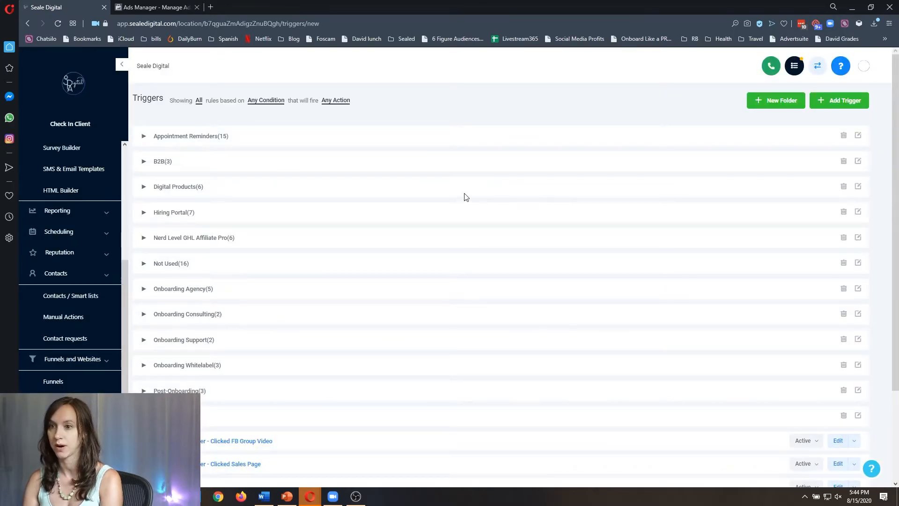
click(177, 208)
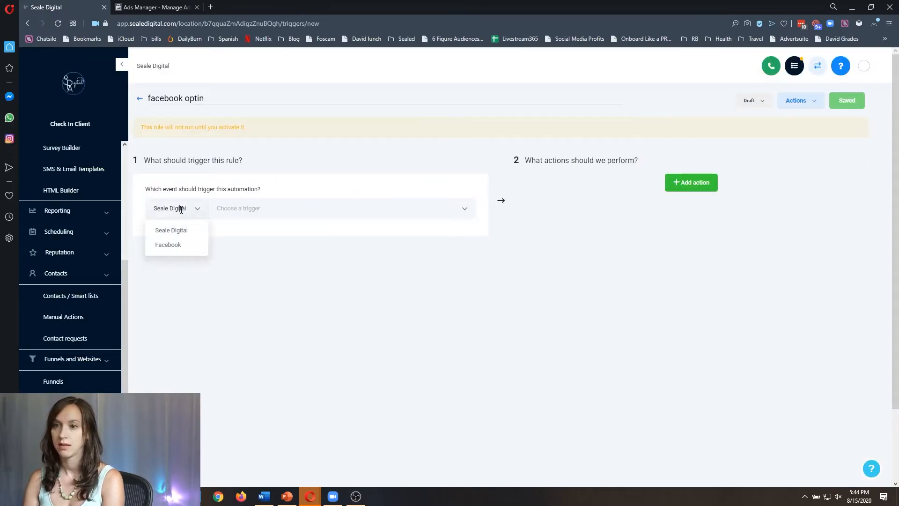
click(170, 243)
click(261, 211)
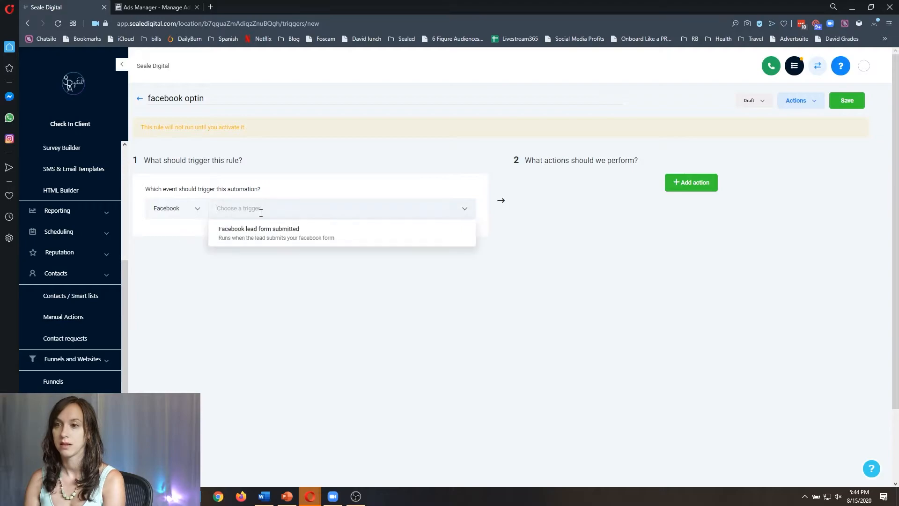
click(259, 234)
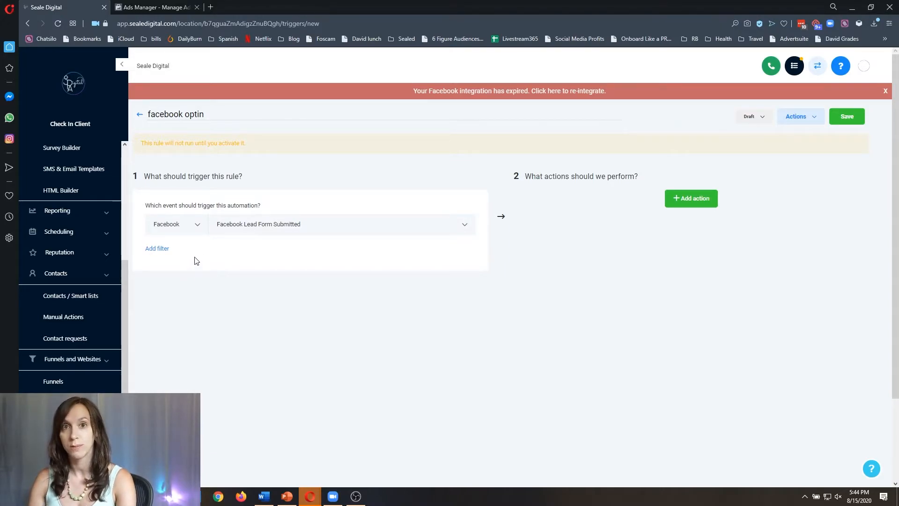
Add an In Form filter to the trigger, trying to pick a form from the empty list.
click(158, 249)
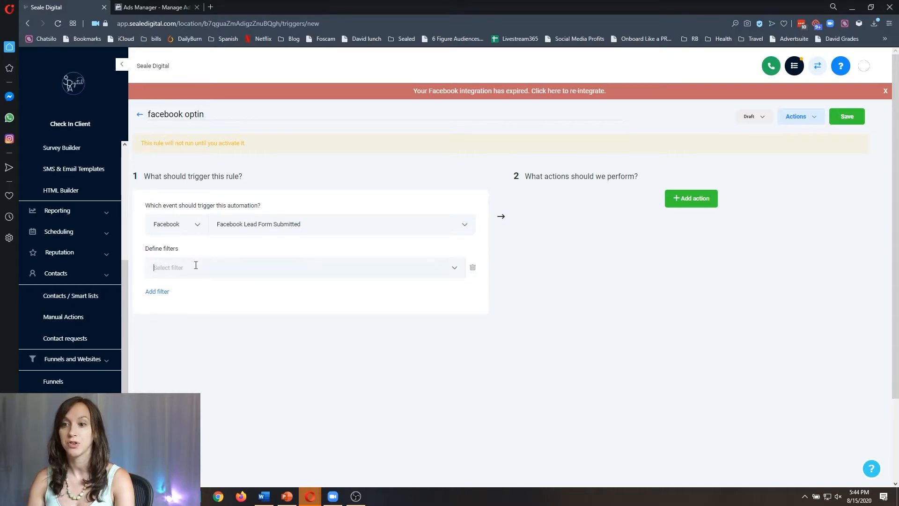
click(183, 270)
click(249, 304)
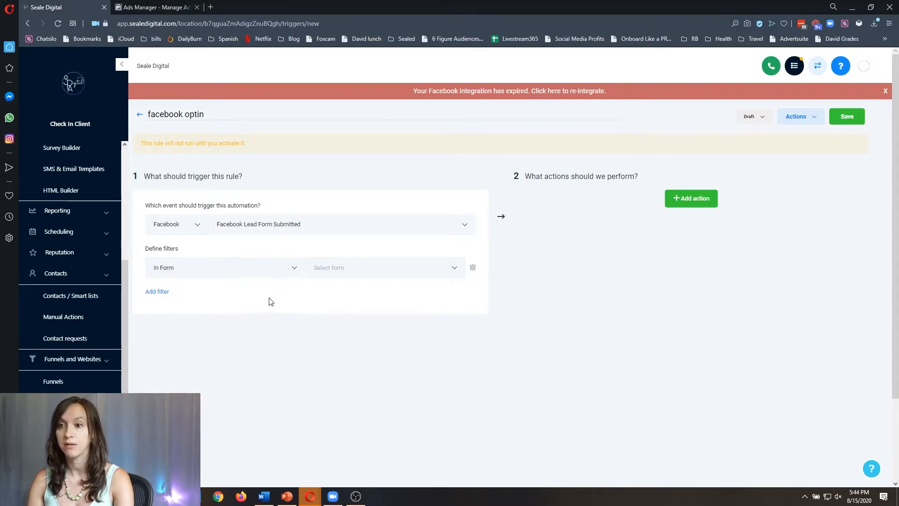
click(388, 274)
click(388, 270)
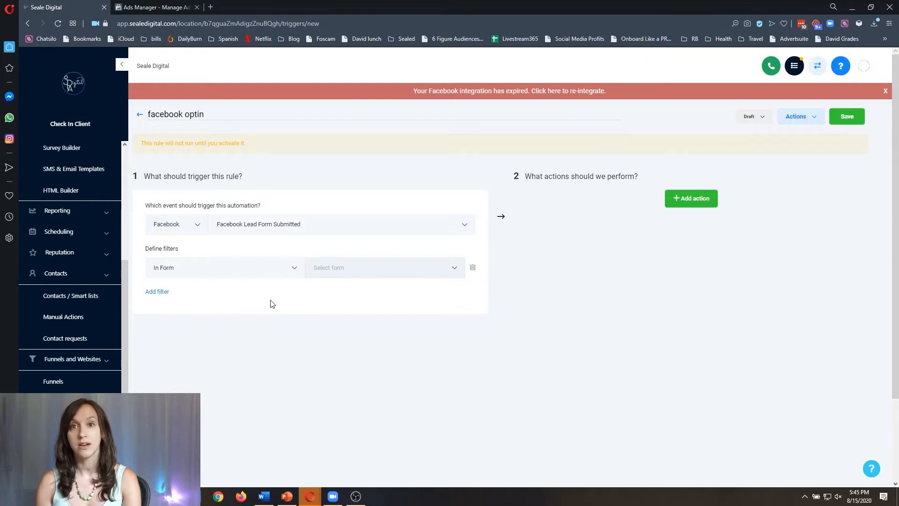
click(322, 276)
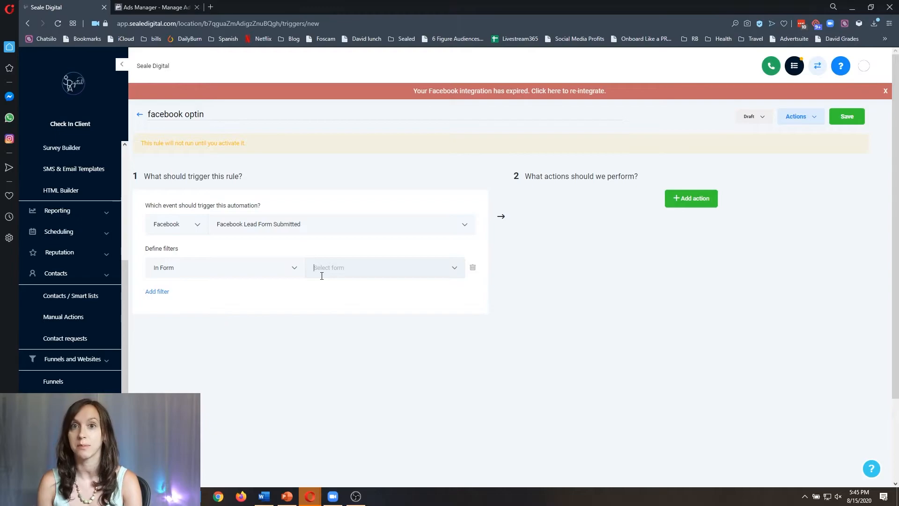
Add an opportunity action named 'fb' in the Leads pipeline at stage Lead In.
click(695, 203)
click(675, 221)
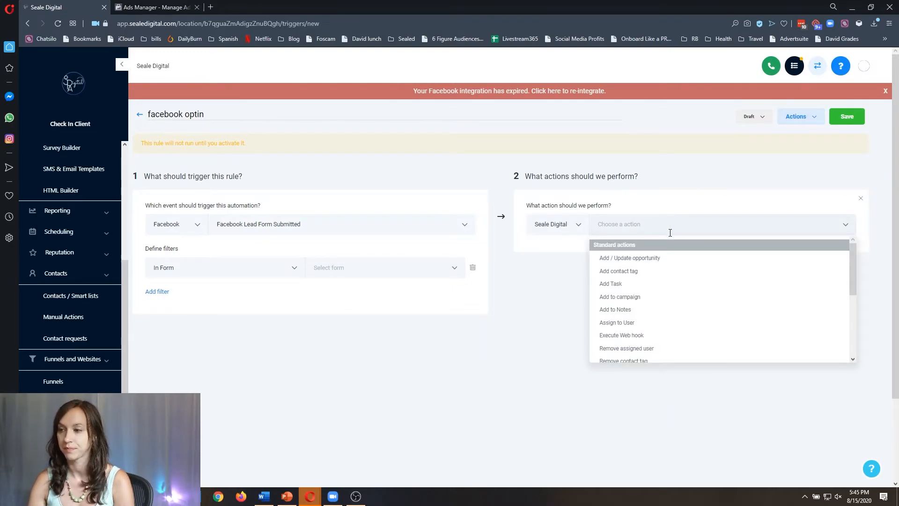
click(658, 259)
click(612, 254)
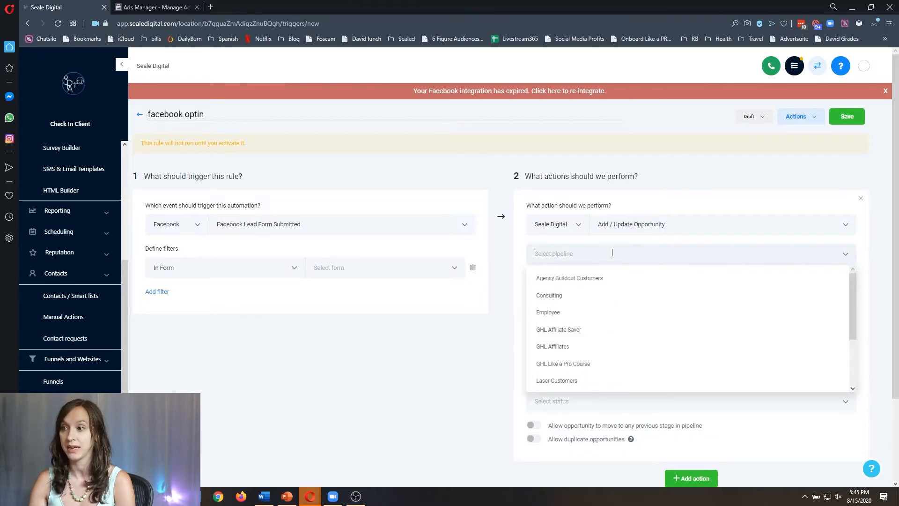
scroll(612, 317, down, 2)
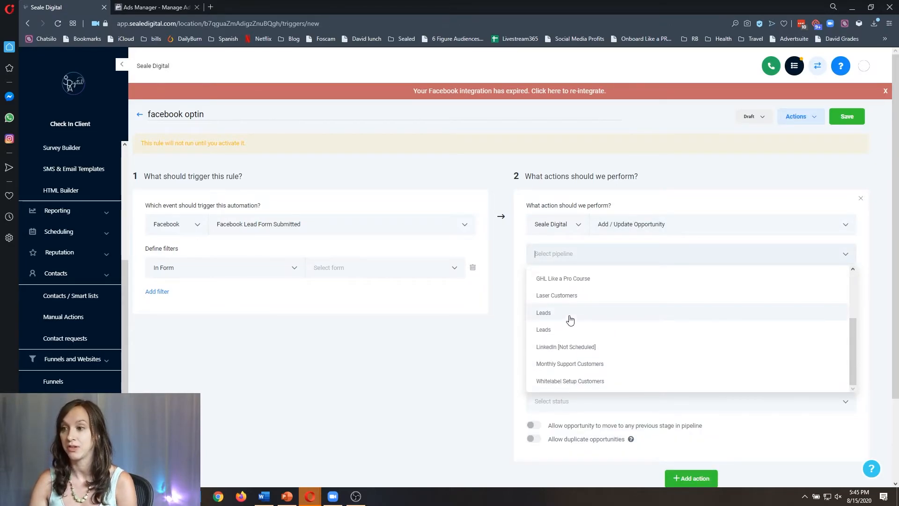
click(570, 319)
click(594, 282)
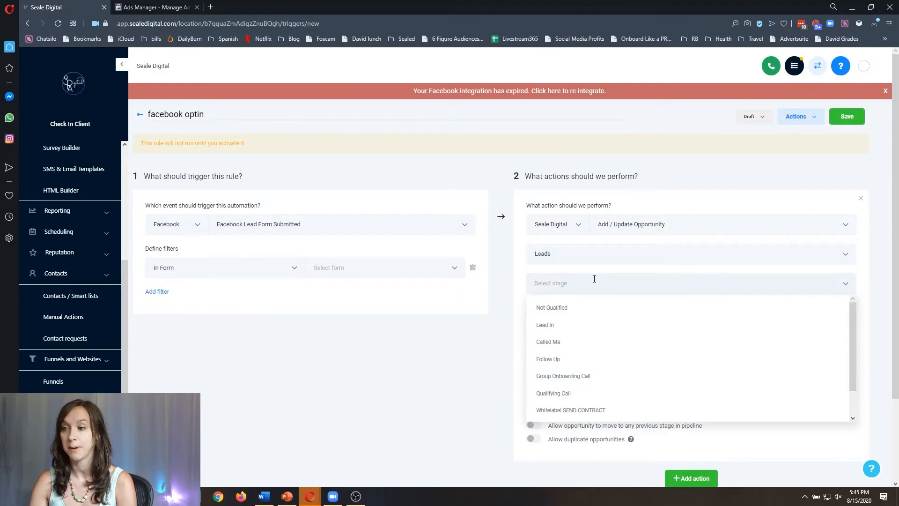
click(572, 326)
text(fb)
scroll(637, 360, down, 2)
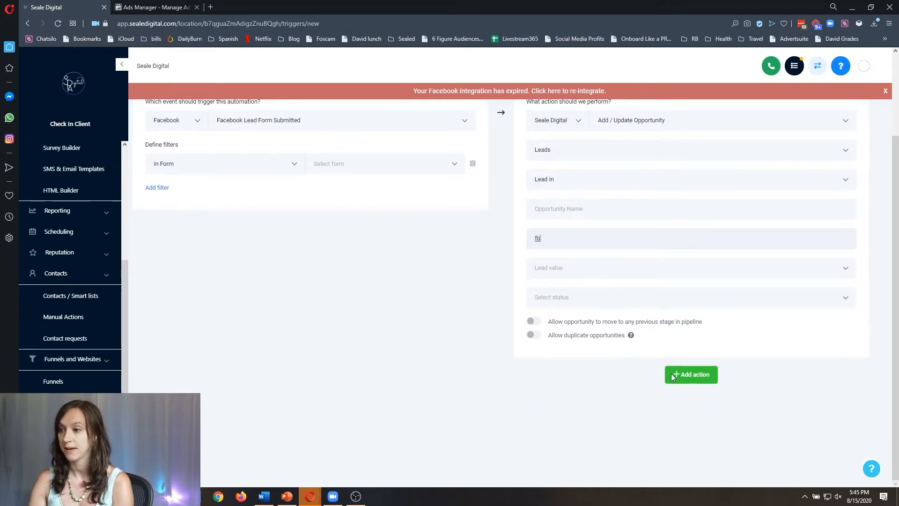
Add a second action that puts new leads into the FB Offer campaign.
click(698, 376)
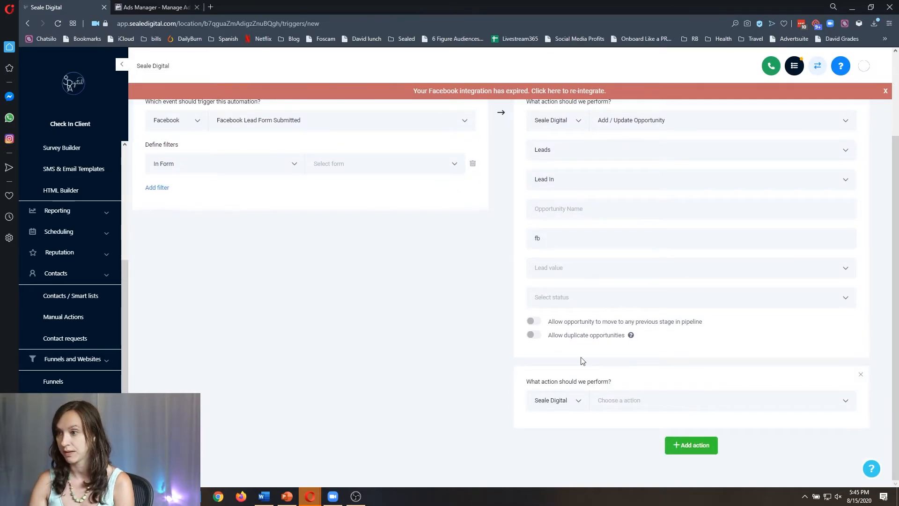
click(627, 399)
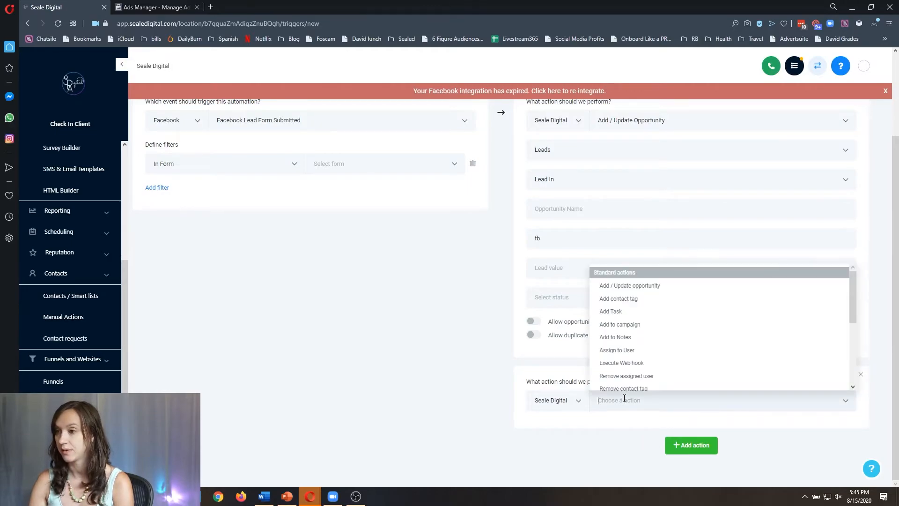
click(647, 323)
scroll(623, 364, down, 1)
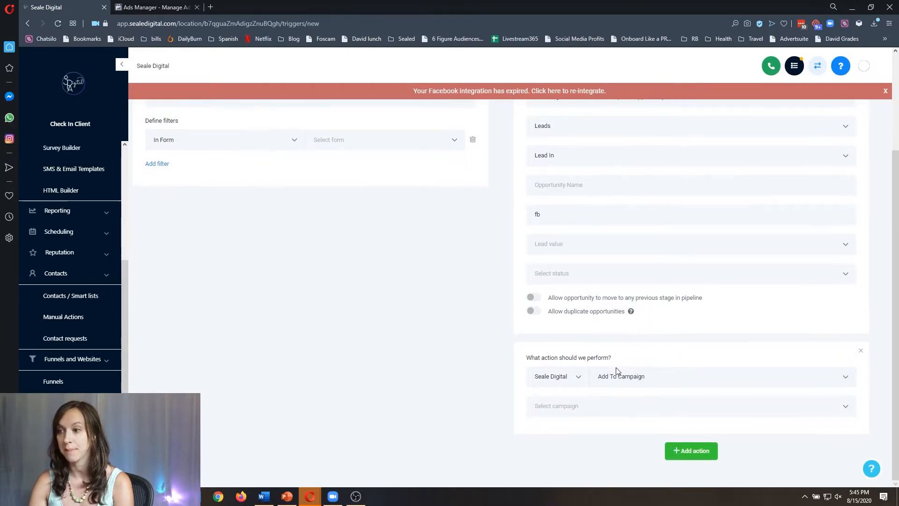
click(585, 406)
scroll(596, 327, down, 5)
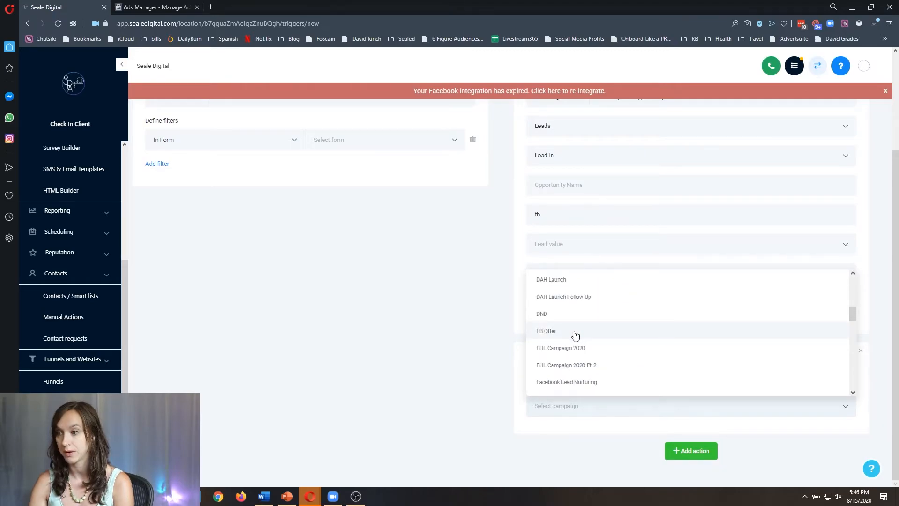
click(575, 335)
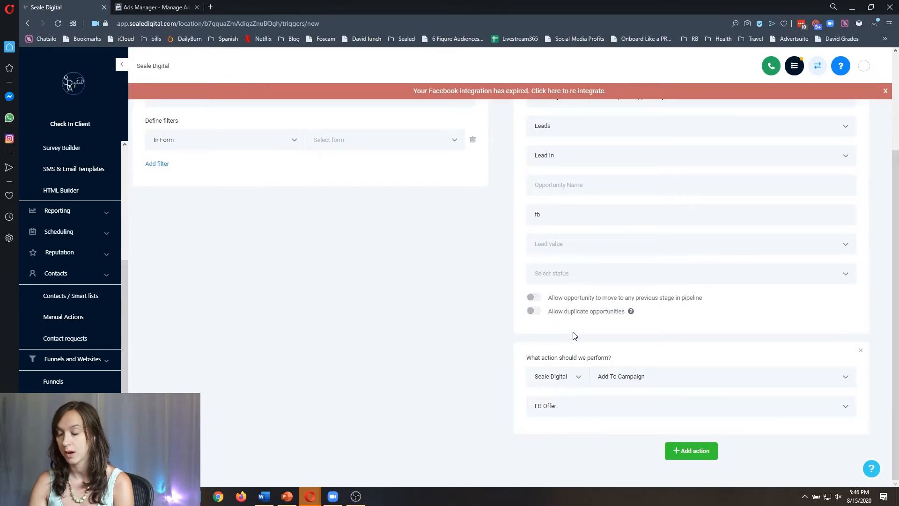
Add a third action that tags the contact with fb.
click(712, 455)
scroll(708, 438, down, 2)
click(609, 405)
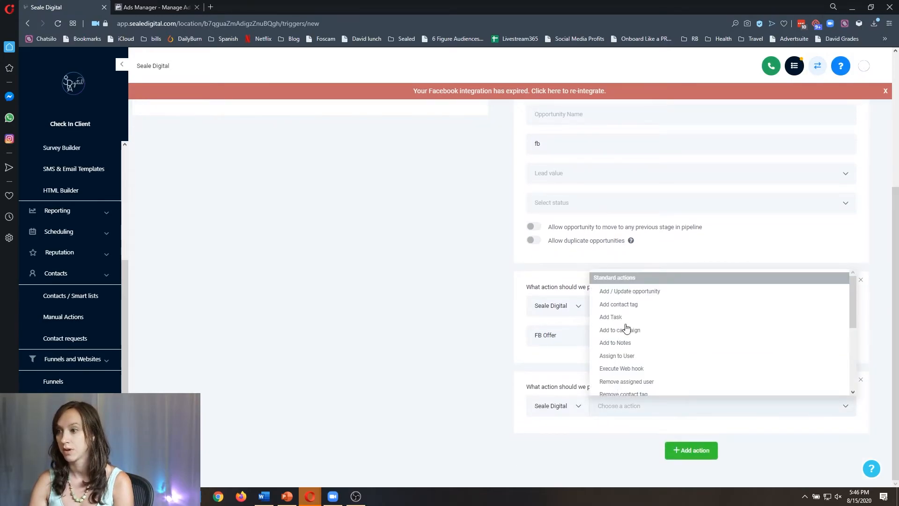
click(638, 305)
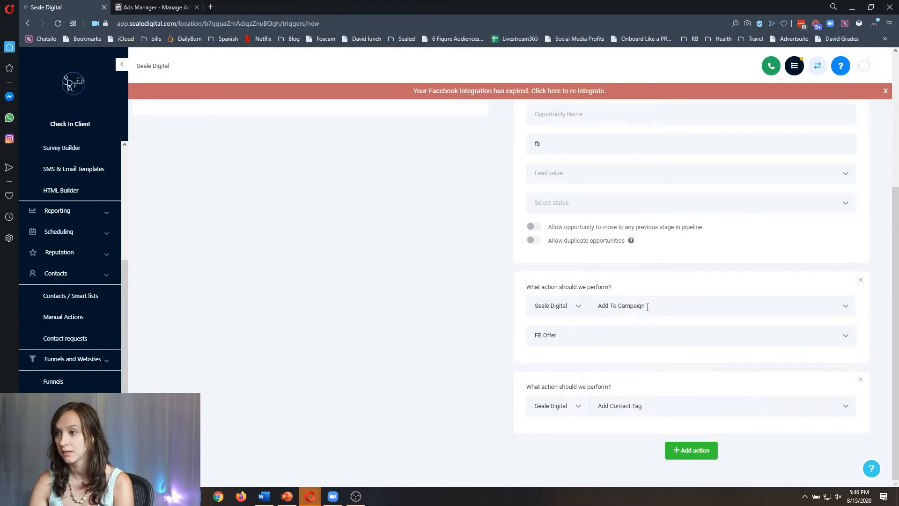
text(fb)
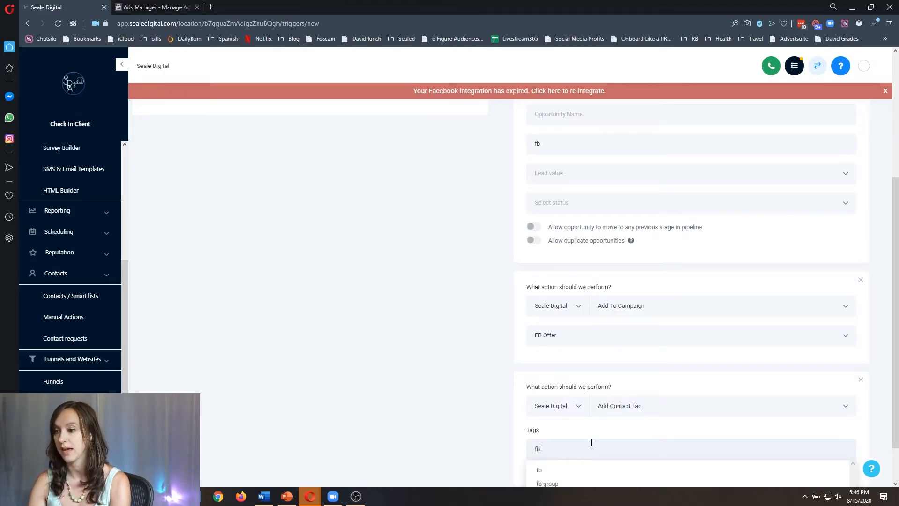
click(591, 468)
scroll(597, 464, up, 5)
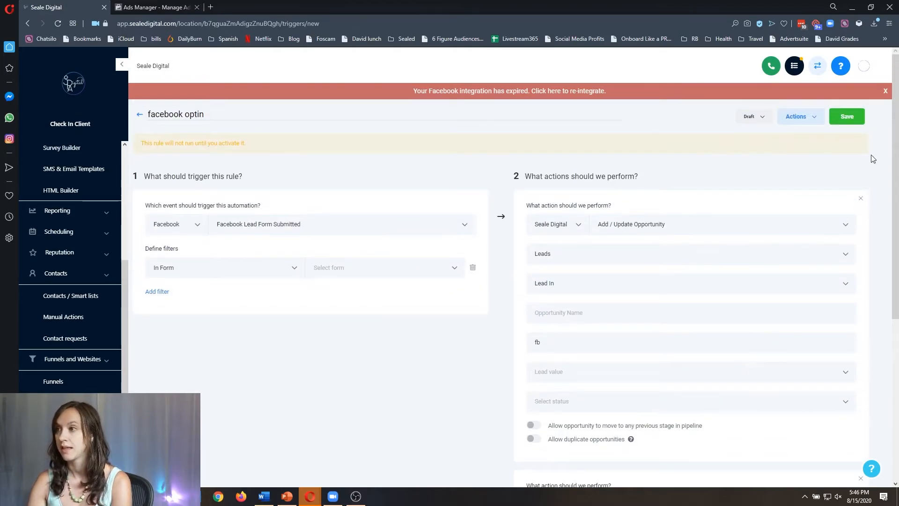
Delete the empty In Form filter and save the facebook optin rule, leaving it in Draft.
click(846, 115)
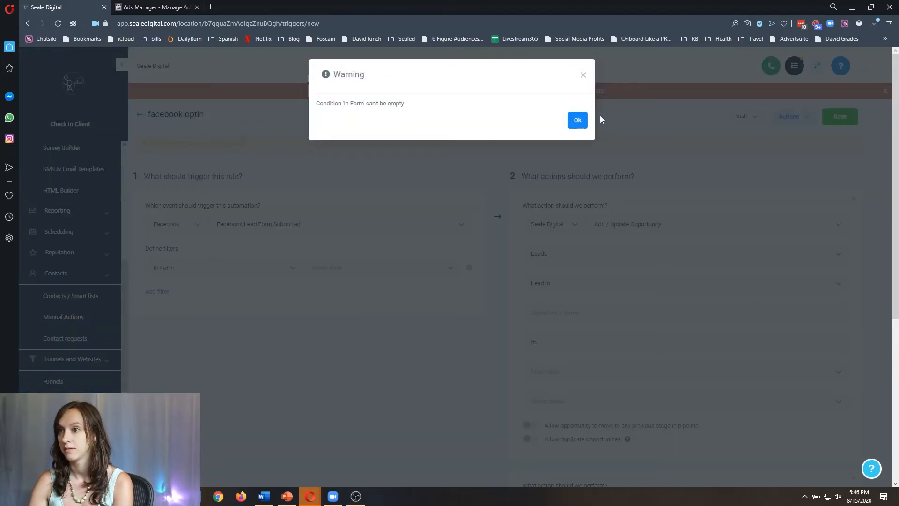
click(579, 121)
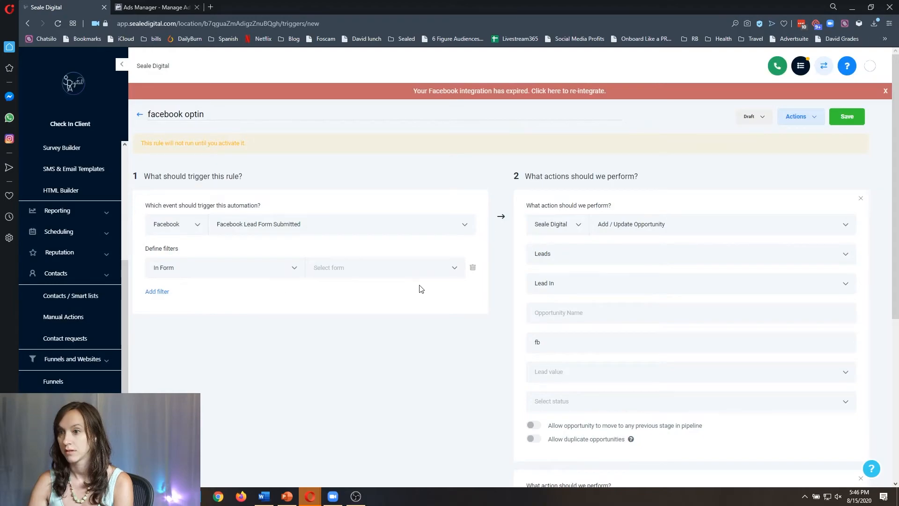
click(472, 271)
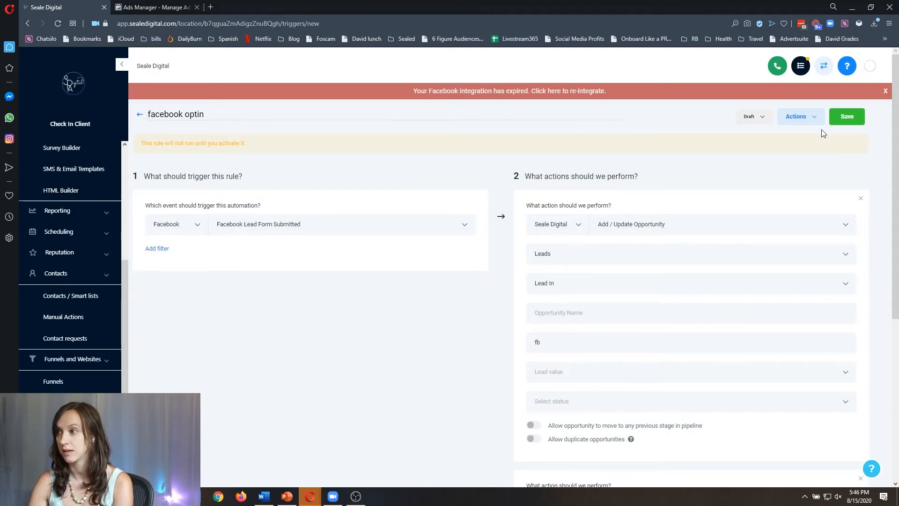
click(842, 119)
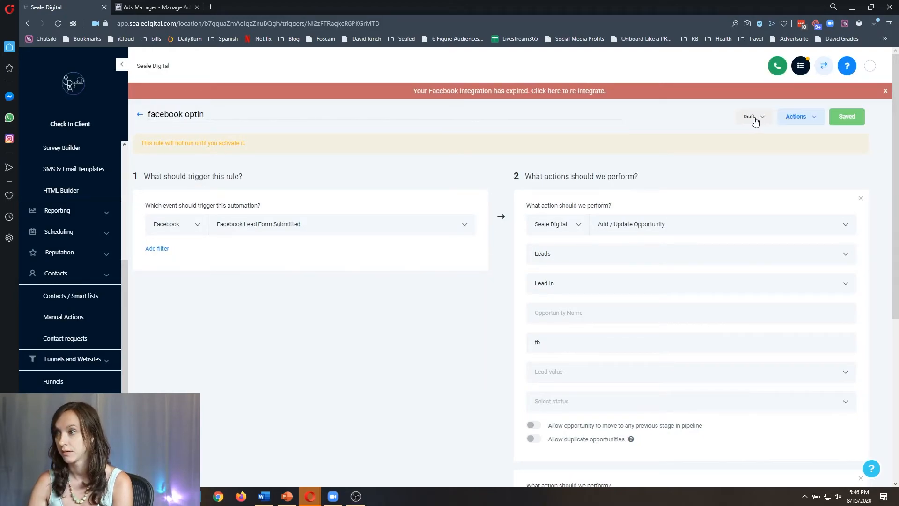
click(754, 118)
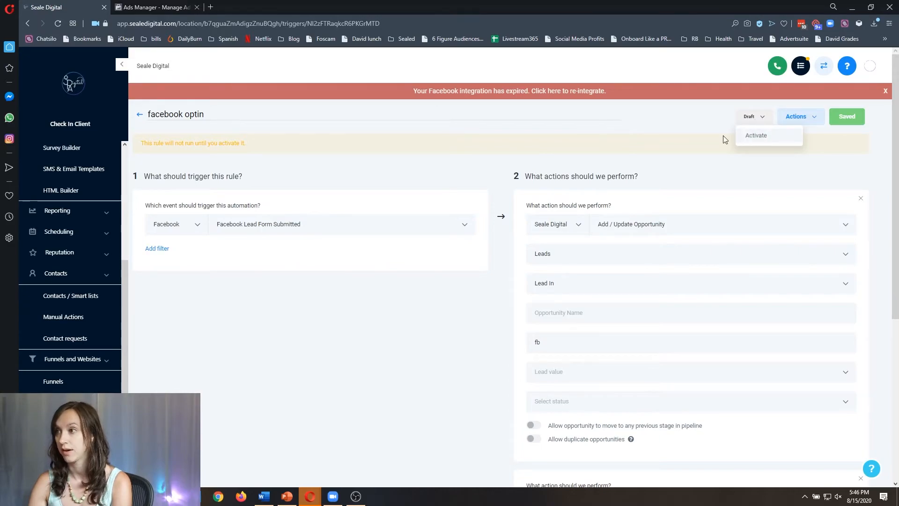
click(674, 134)
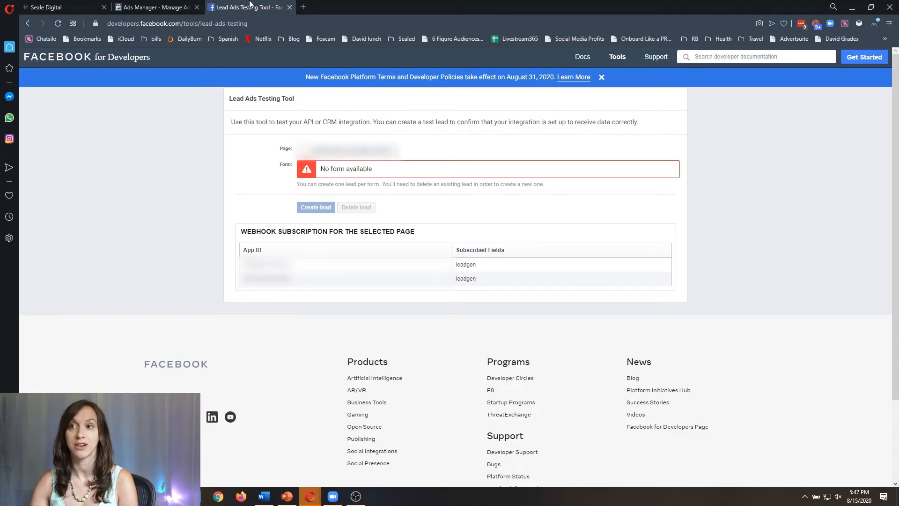
Choose the page in the Lead Ads Testing Tool, then return to the HighLevel tab.
drag(248, 23, 107, 23)
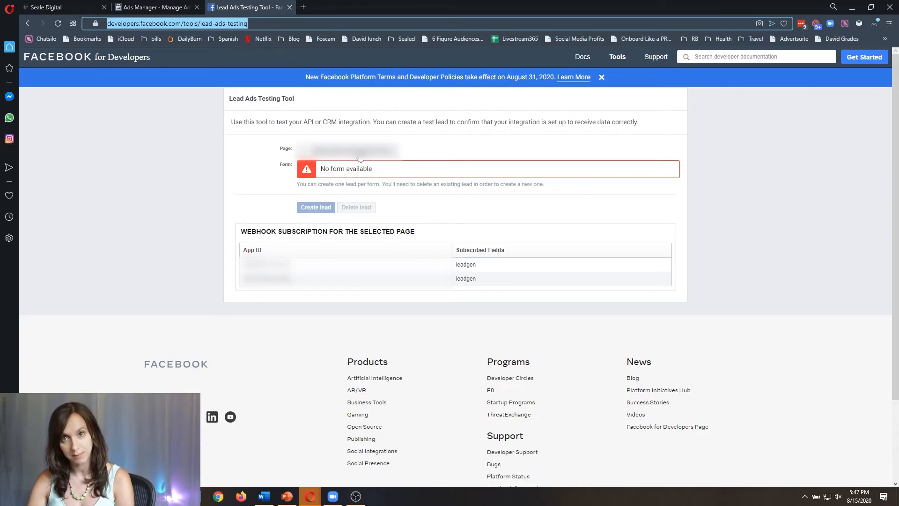
click(359, 152)
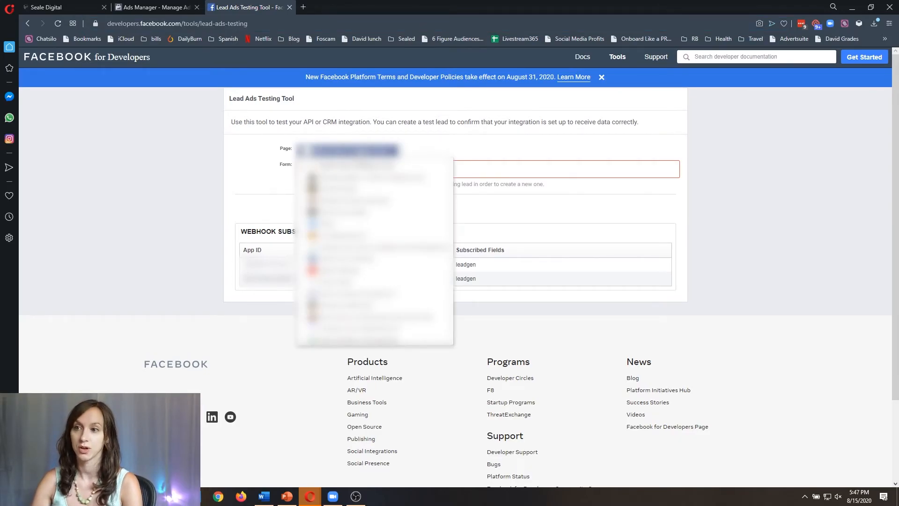
click(355, 189)
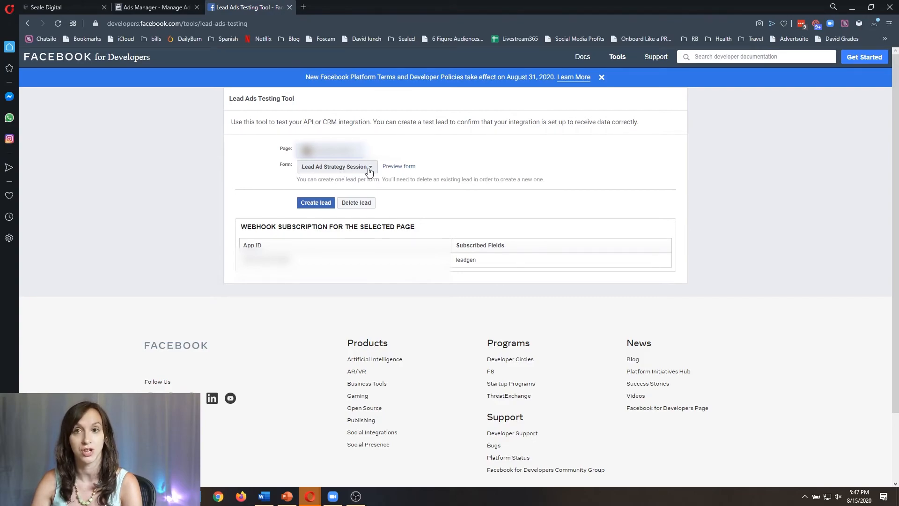
click(46, 7)
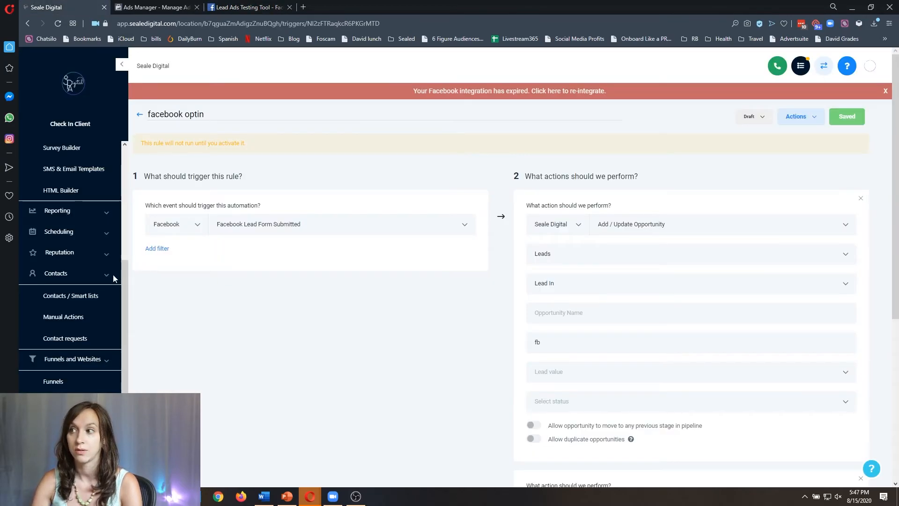
Confirm Lead Ad Strategy Session appears under Facebook Form Fields Mapping, then switch back to the testing tool.
scroll(91, 297, down, 5)
click(55, 445)
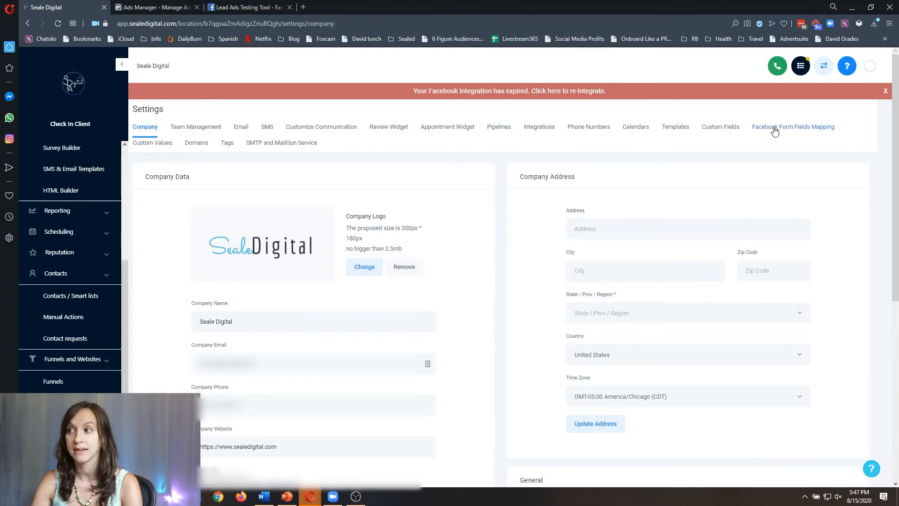
click(774, 129)
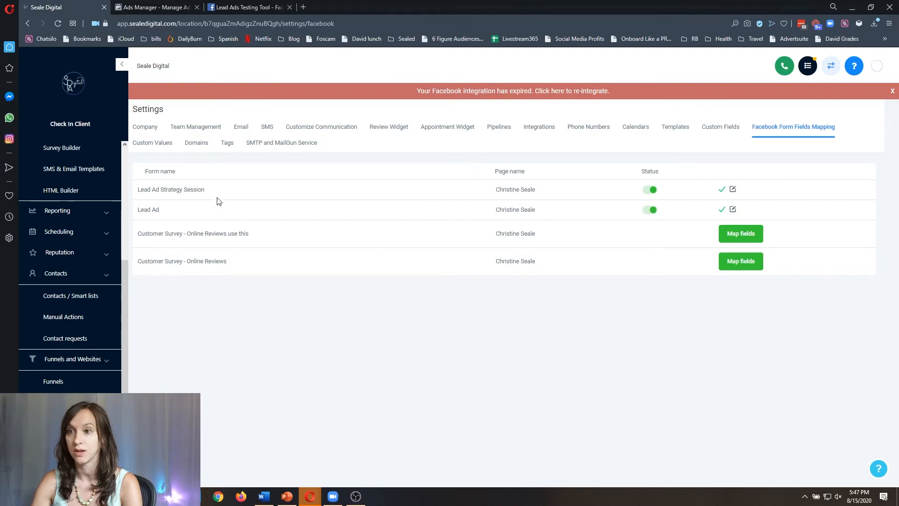
drag(206, 189, 135, 191)
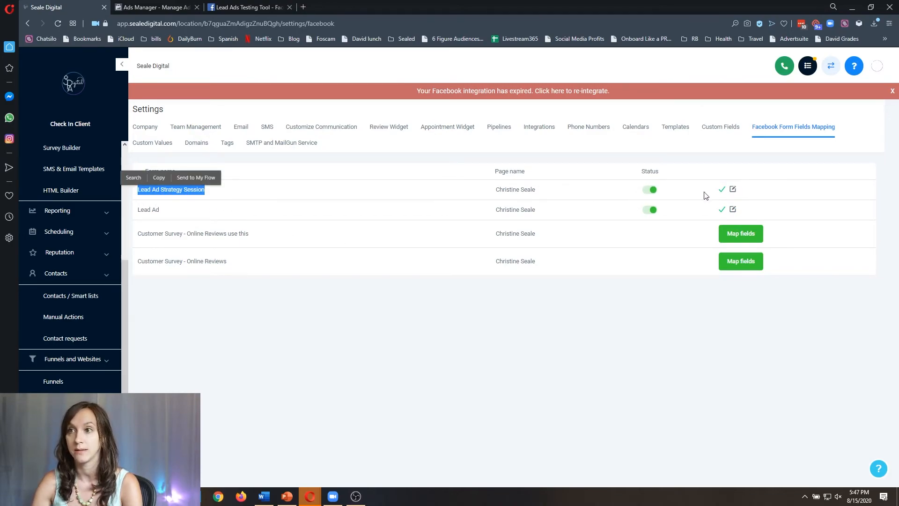
click(248, 7)
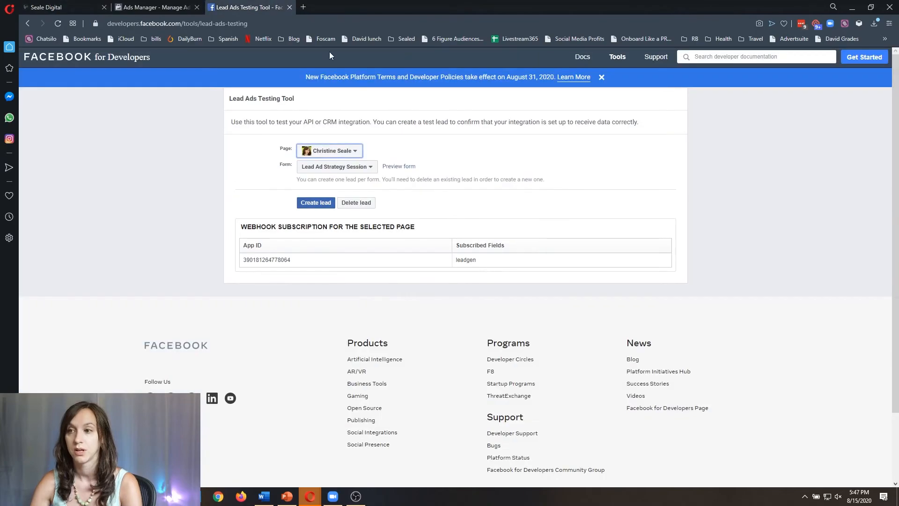
Preview the Lead Ad Strategy Session form and enter a test e-mail and phone number.
click(396, 167)
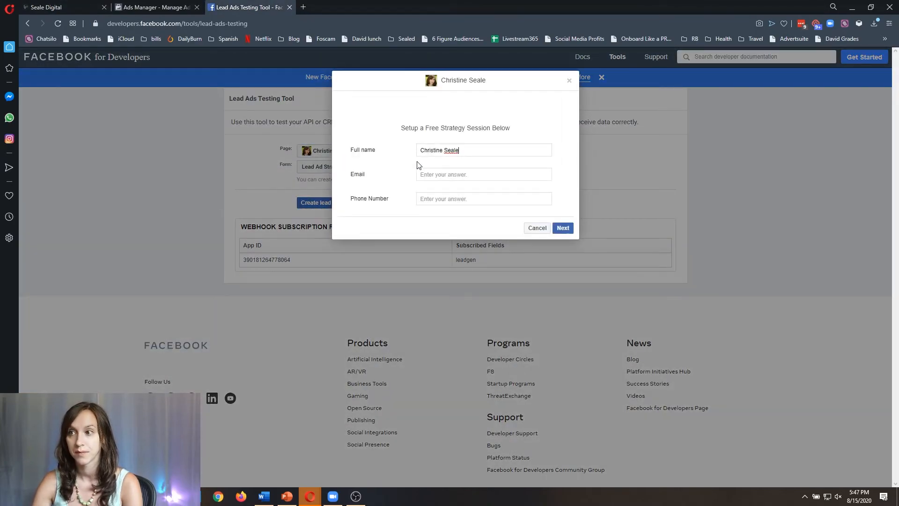
click(443, 175)
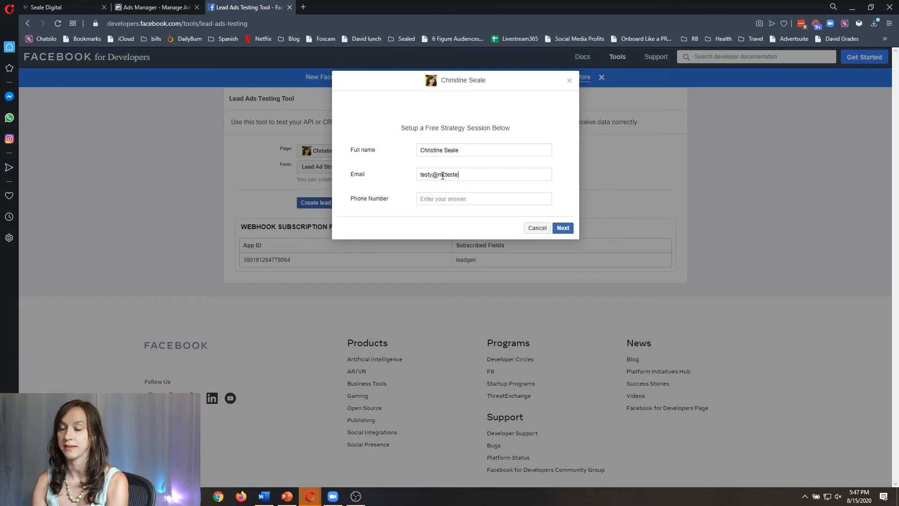
key(Tab)
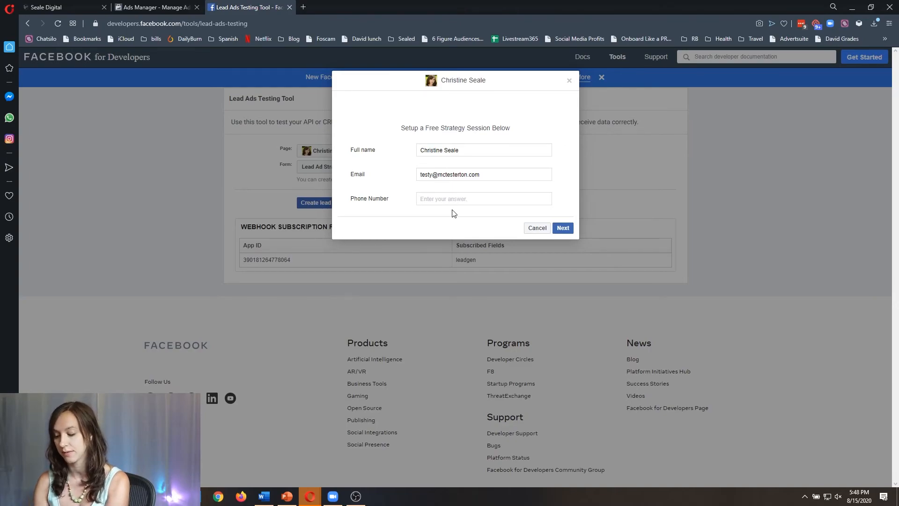
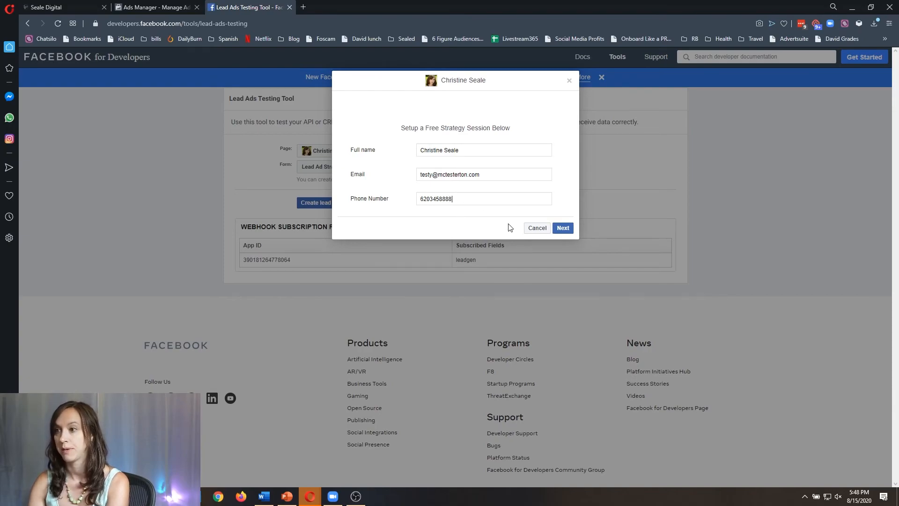
Submit the test lead through the terms page and return to HighLevel.
click(568, 228)
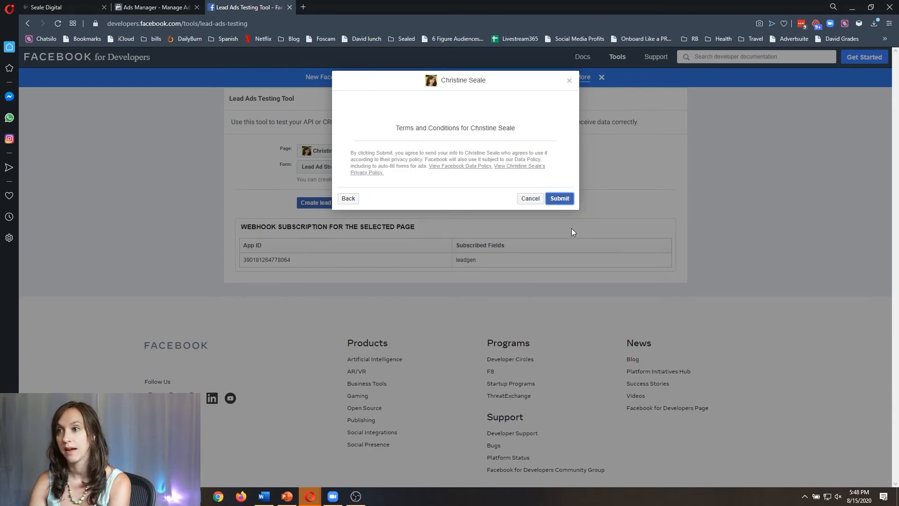
click(560, 199)
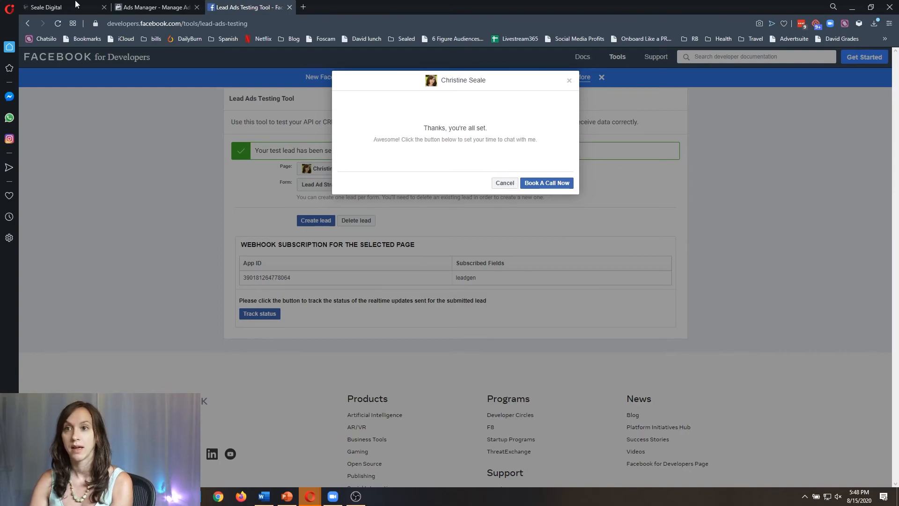
click(43, 7)
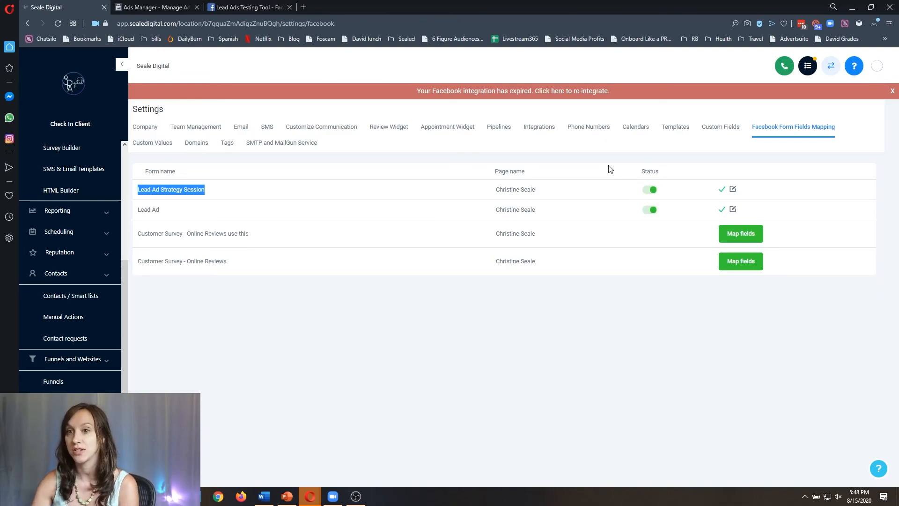
scroll(100, 211, up, 3)
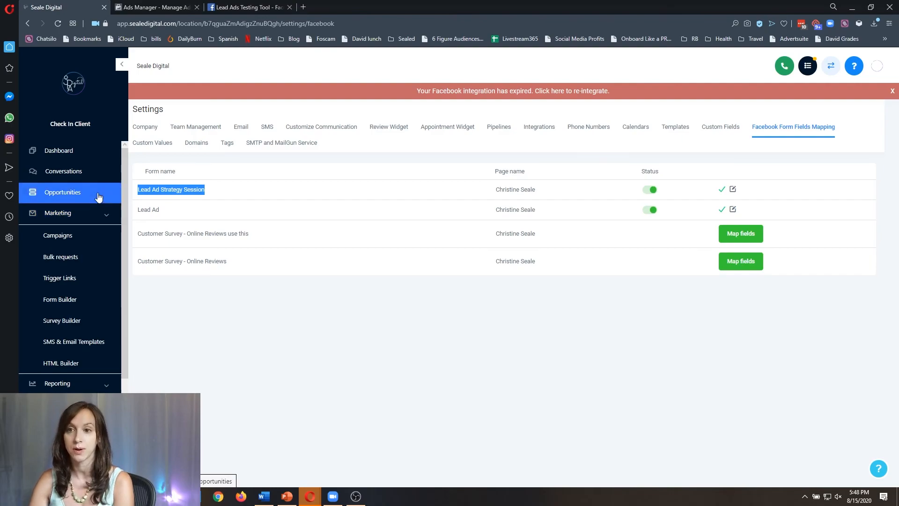
scroll(82, 285, down, 3)
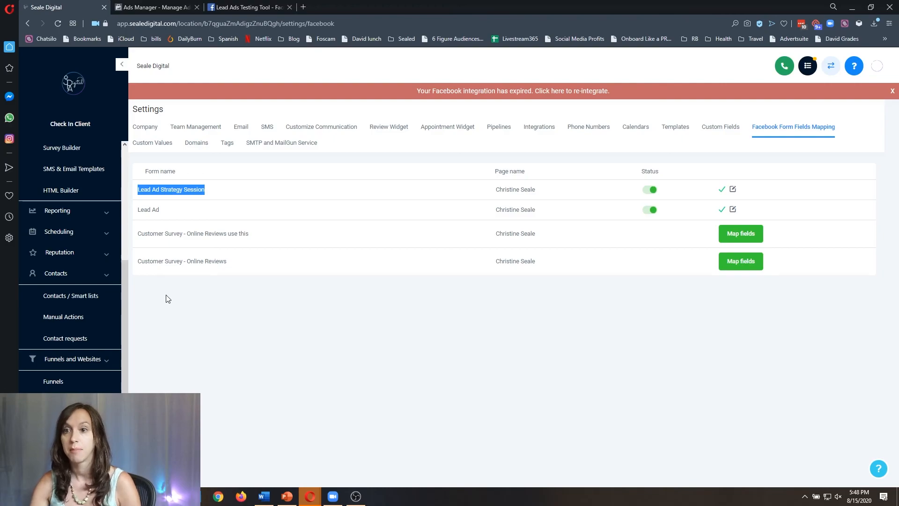
scroll(89, 265, up, 3)
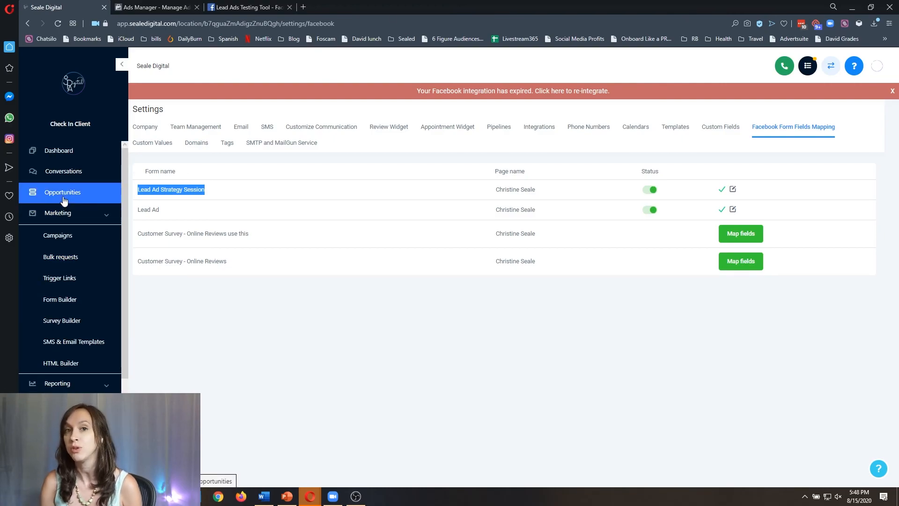